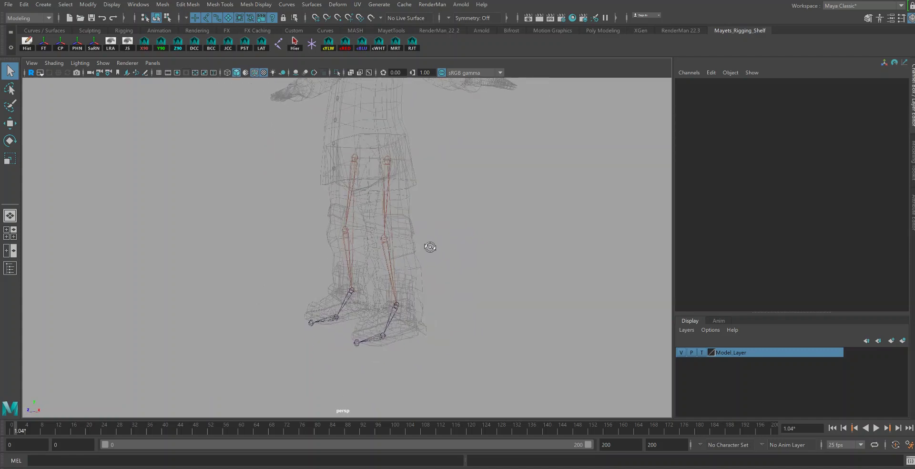
Step: Frame the lower legs in the side view and set Model_Layer to Reference display so the mesh is shaded
key("space")
left_click_drag(425, 333, 462, 333)
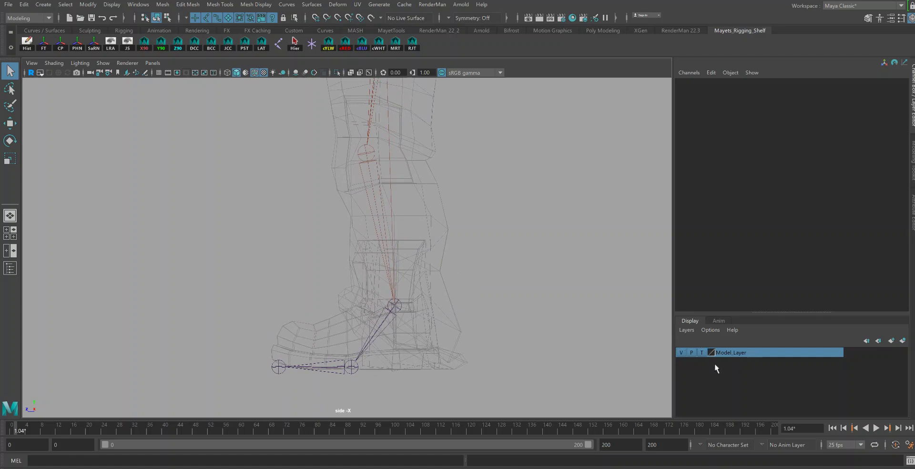
left_click_drag(674, 325, 757, 326)
left_click(764, 353)
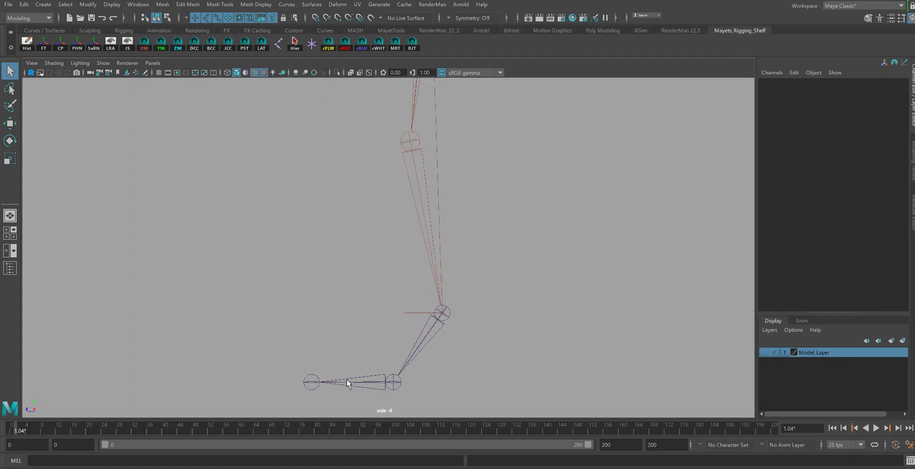
left_click(764, 352)
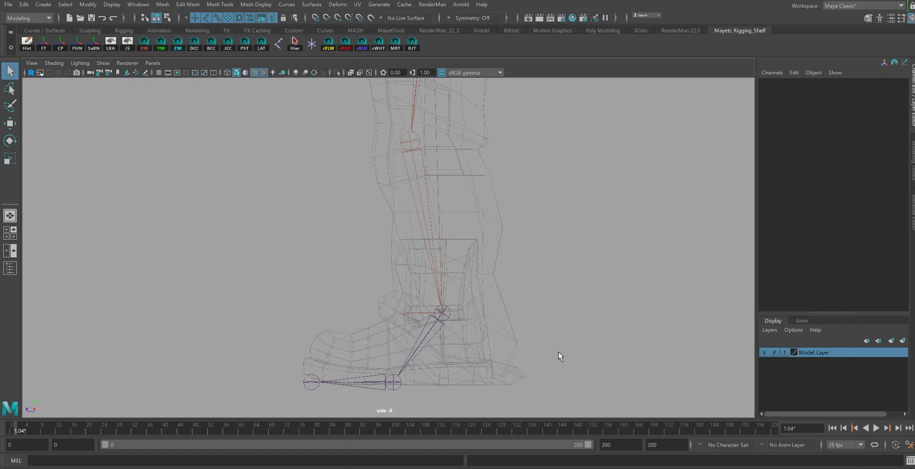
left_click(785, 352)
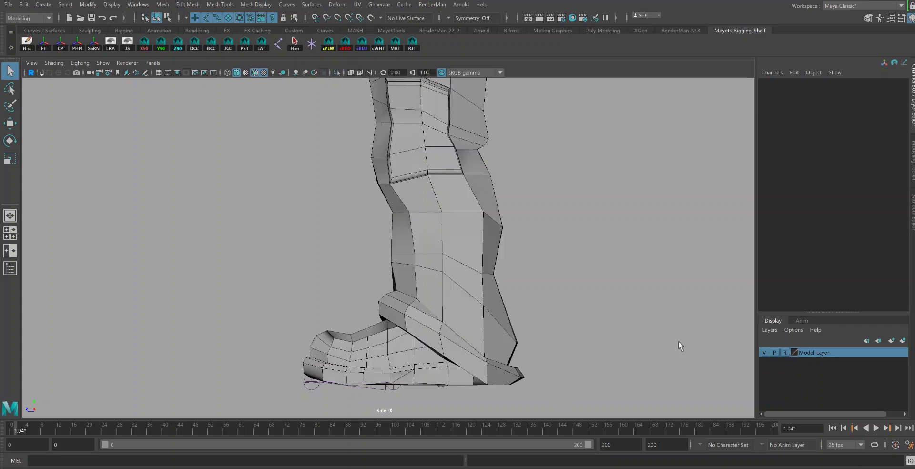
Step: Create a single joint at the back lower edge of the foot's heel, snapping it to a mesh vertex
left_click(280, 46)
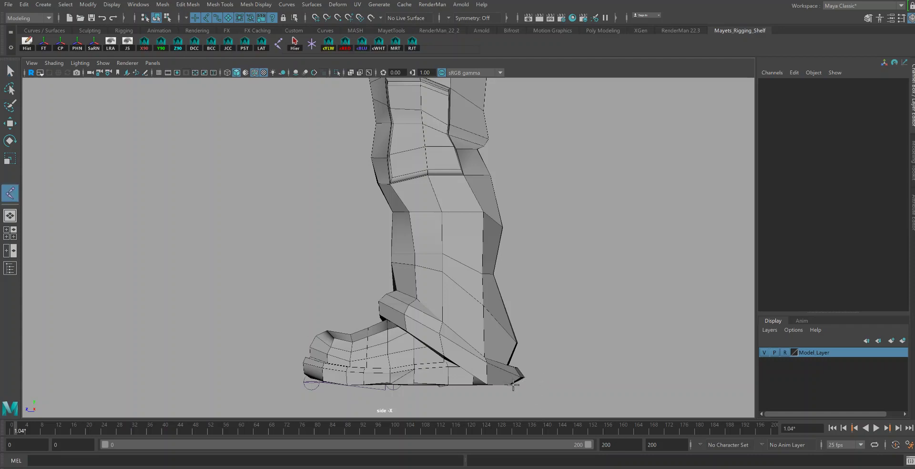
key("v")
left_click(509, 383)
Step: In the perspective view, reposition the new joint to the back centre of the left heel, at about X 2.644, Y -14.418, Z -1.645
key("space")
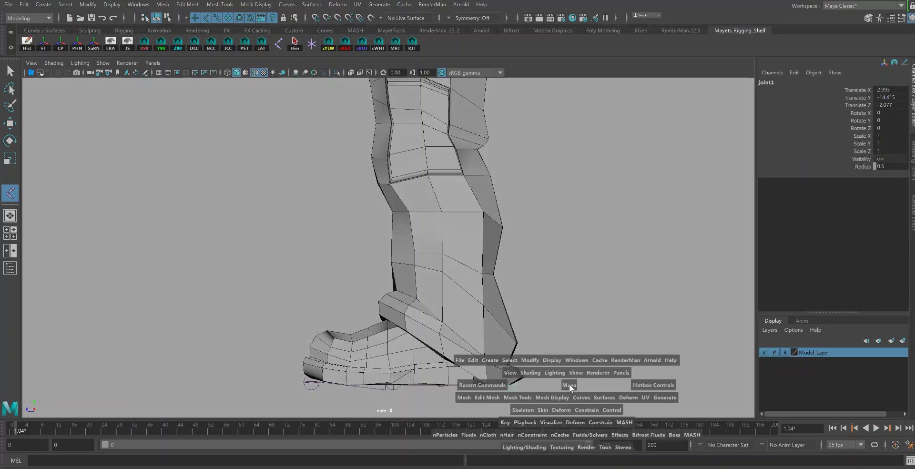
left_click_drag(569, 384, 572, 365)
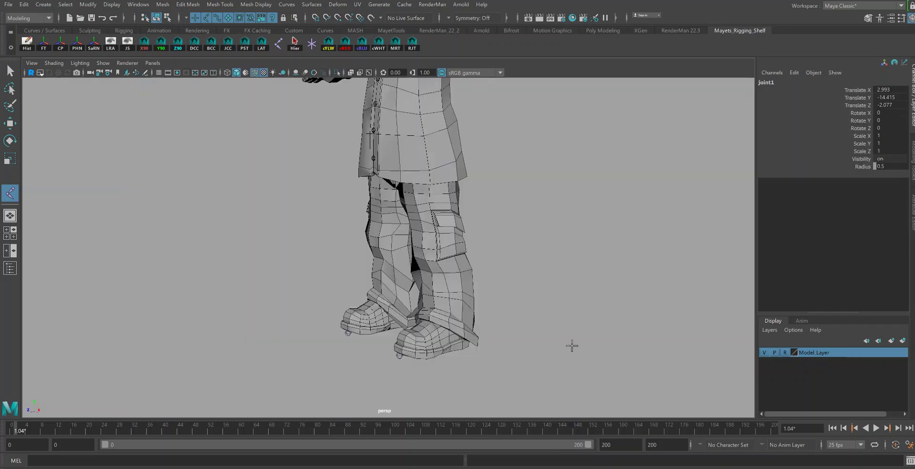
left_click_drag(581, 327, 517, 316, "alt")
right_click_drag(462, 308, 524, 368, "alt")
right_click_drag(379, 403, 538, 384, "alt")
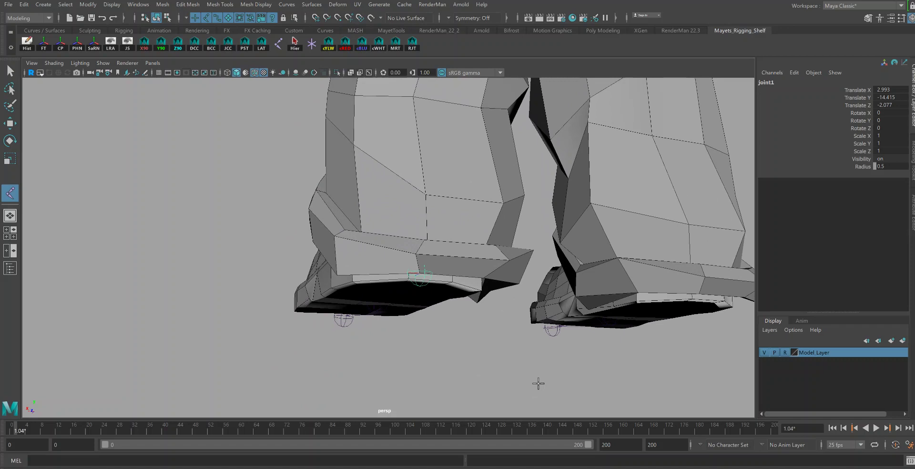
key("q")
key("w")
key("v")
left_click_drag(419, 274, 451, 285)
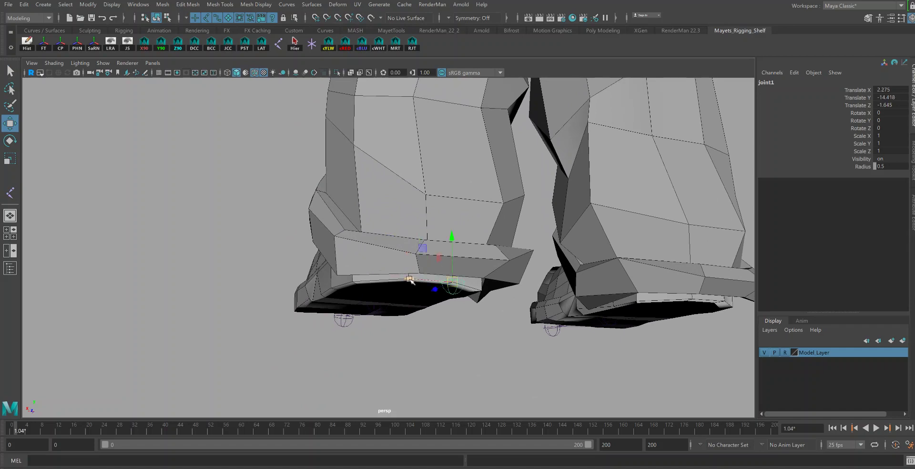
middle_click_drag(411, 281, 388, 275)
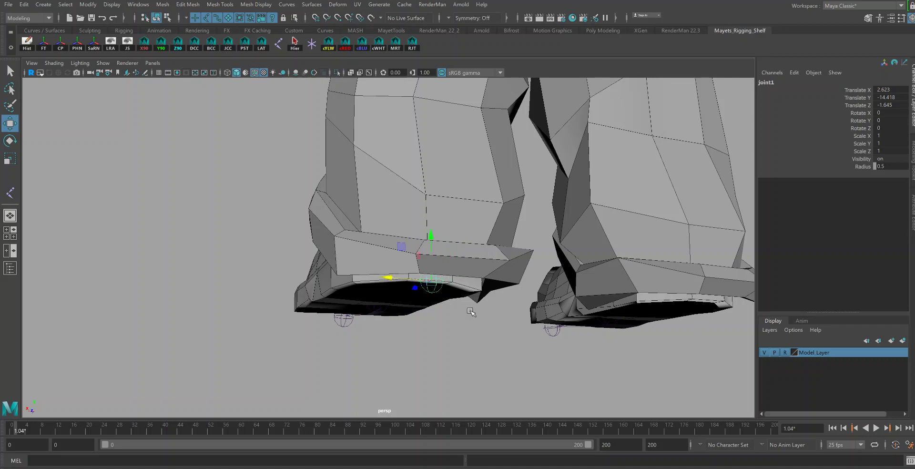
left_click_drag(471, 312, 459, 310, "alt")
left_click_drag(272, 268, 270, 267)
Step: Rename the heel joint as rl_l_heel01
left_click_drag(288, 274, 329, 281, "alt")
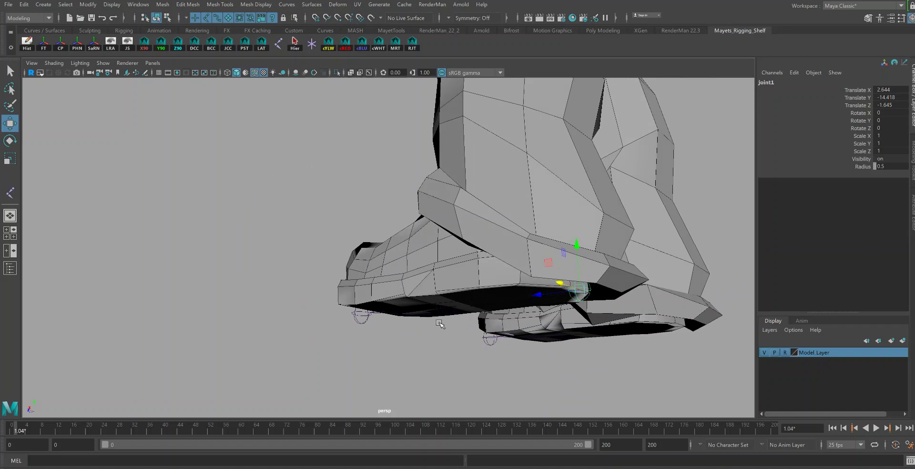
left_click_drag(443, 270, 491, 272, "alt")
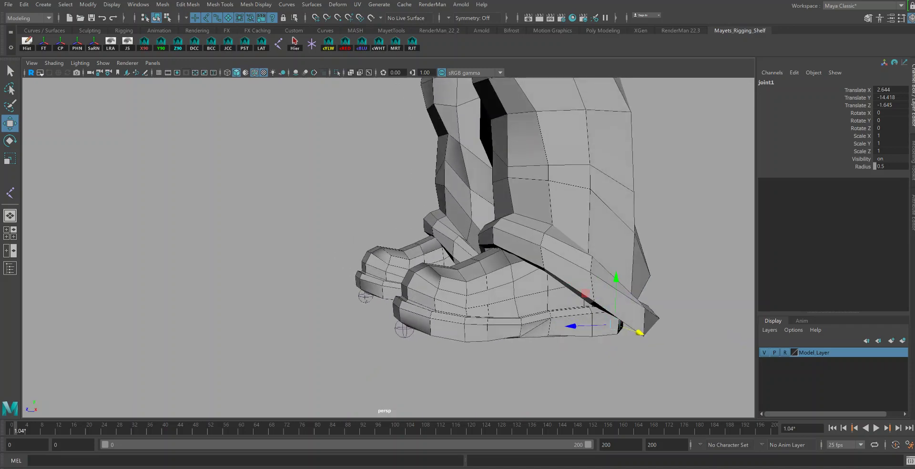
middle_click_drag(596, 271, 542, 246, "alt")
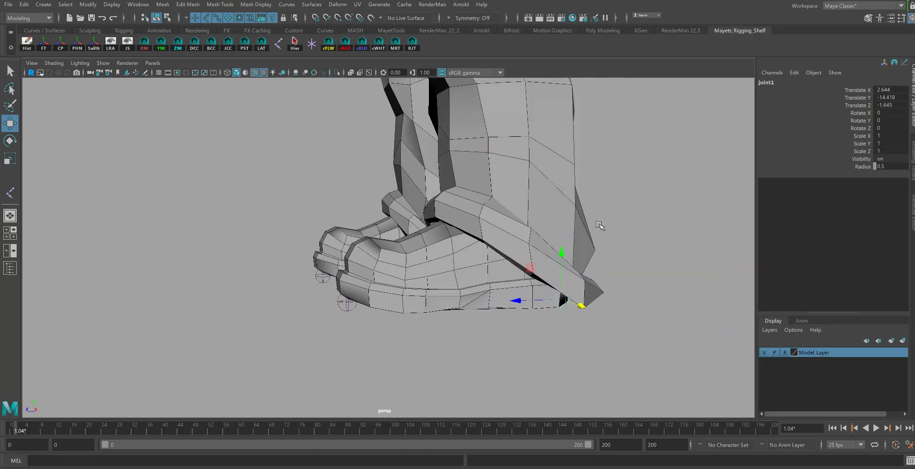
left_click(772, 82)
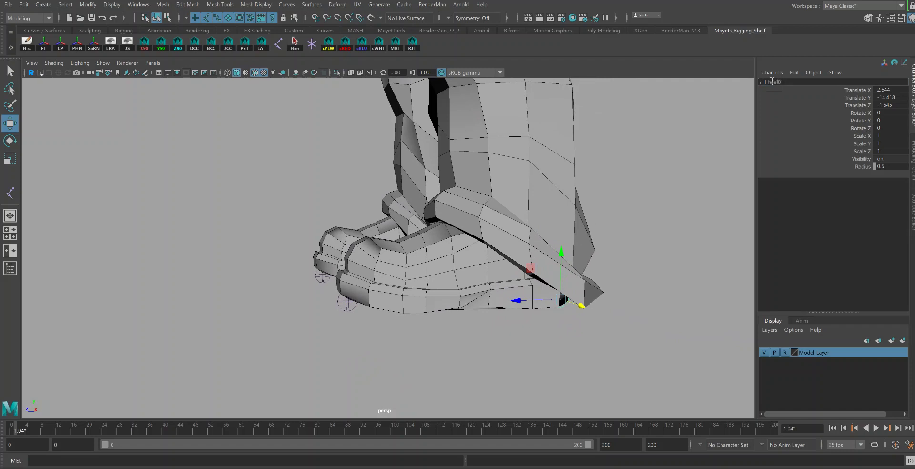
type("1")
key("Return")
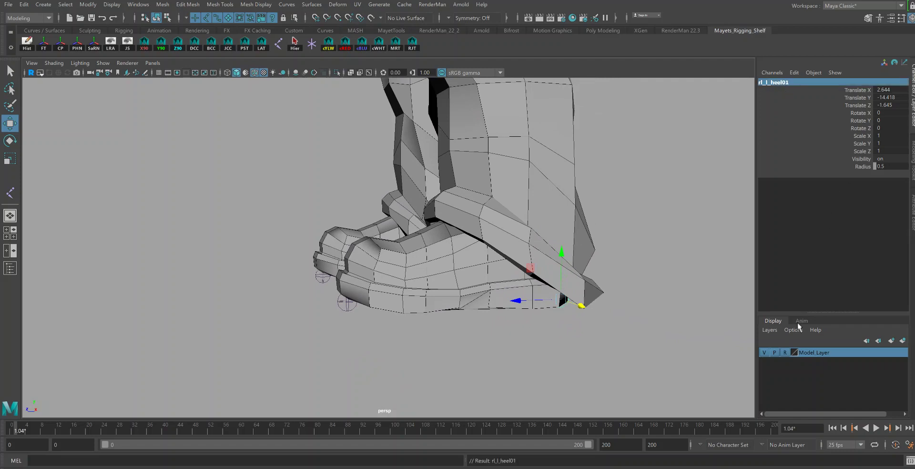
Step: Return Model_Layer to Template display and hide it so only the joints are shown
left_click(785, 353)
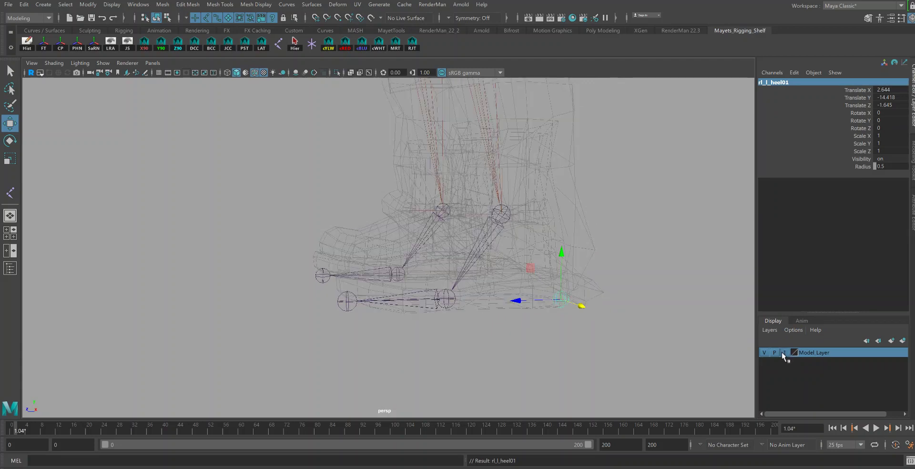
left_click(764, 353)
left_click_drag(609, 276, 619, 280, "alt")
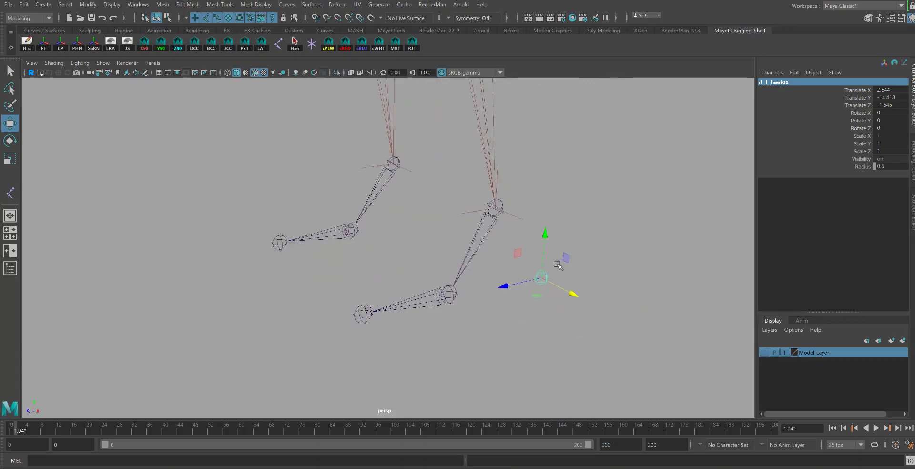
Step: Set the heel joint's radius to 1
left_click(890, 166)
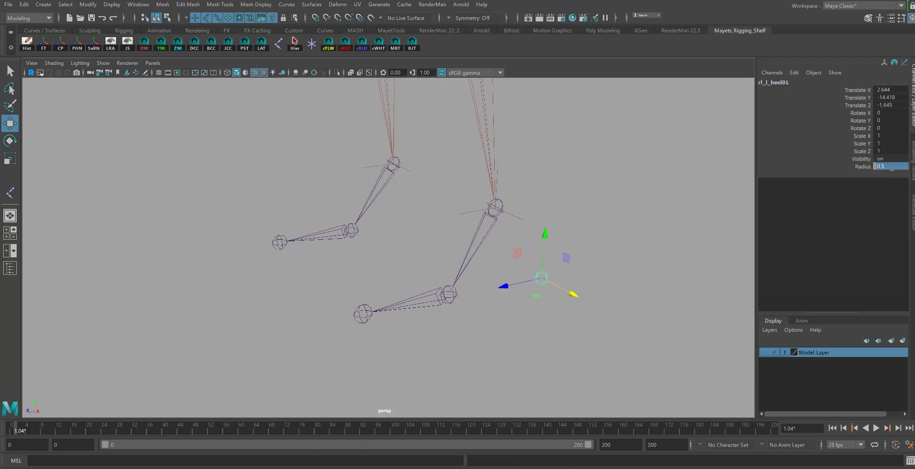
type("1")
key("Return")
Step: Snap a duplicate of the heel joint onto the left leg's toe joint and rename it rl_l_toe01
key("ctrl+d")
left_click(10, 269)
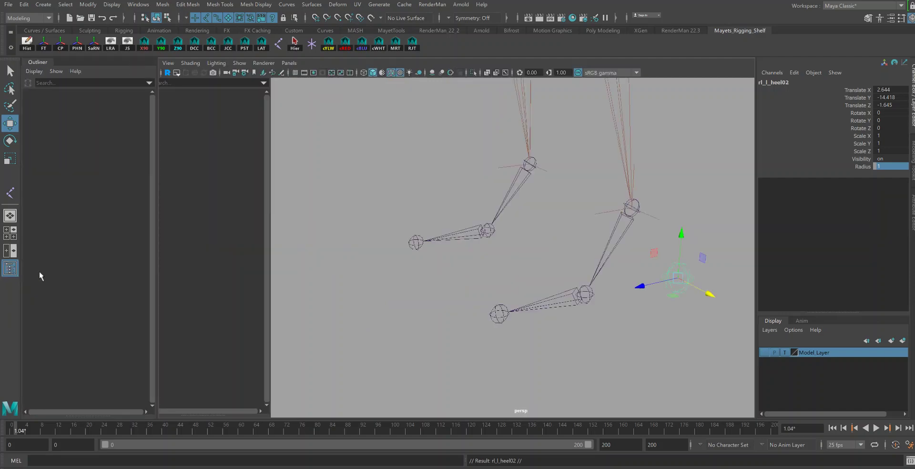
key("v")
left_click_drag(582, 272, 435, 301)
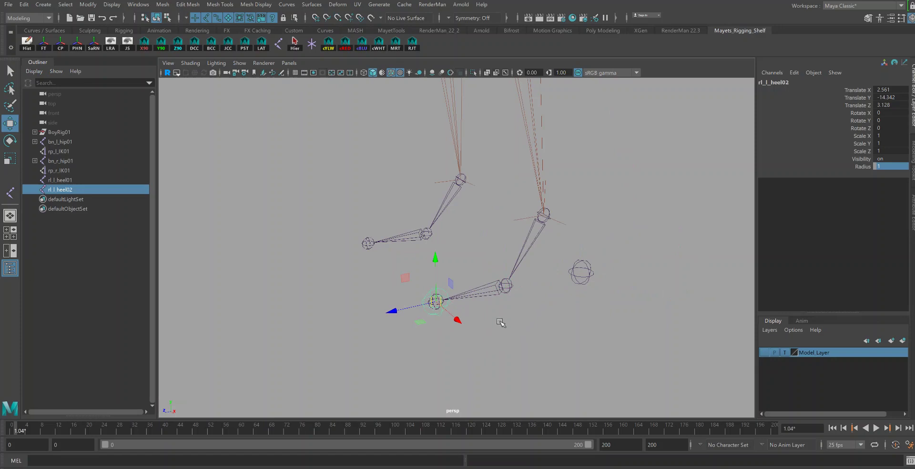
double_click(774, 82)
left_click_drag(768, 83, 801, 83)
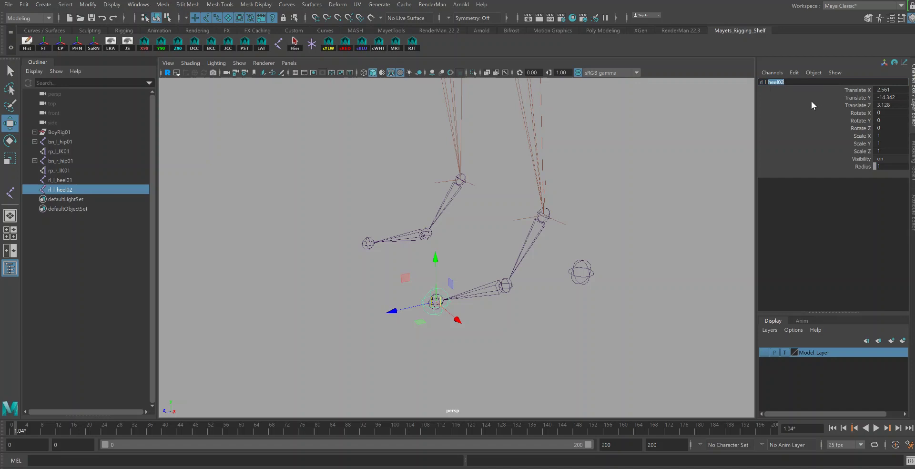
type("toe01")
key("Return")
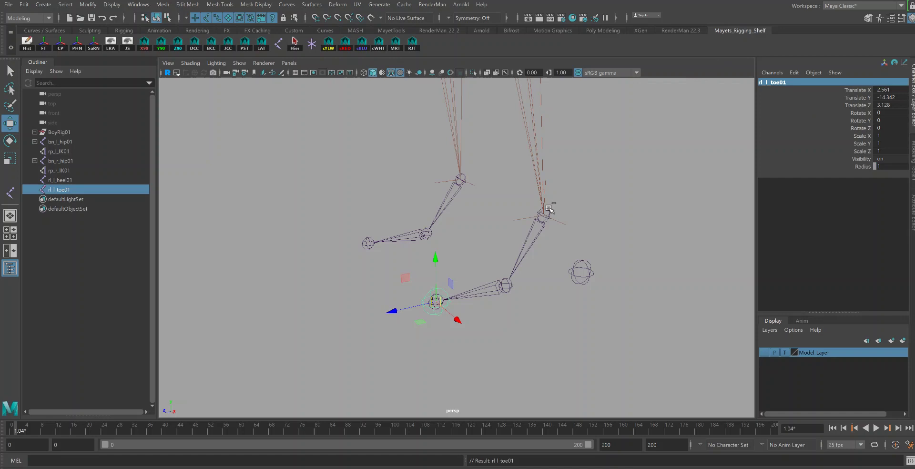
Step: Snap a duplicate of rl_l_toe01 onto the left leg's ball joint and rename it rl_l_ball01
key("ctrl+d")
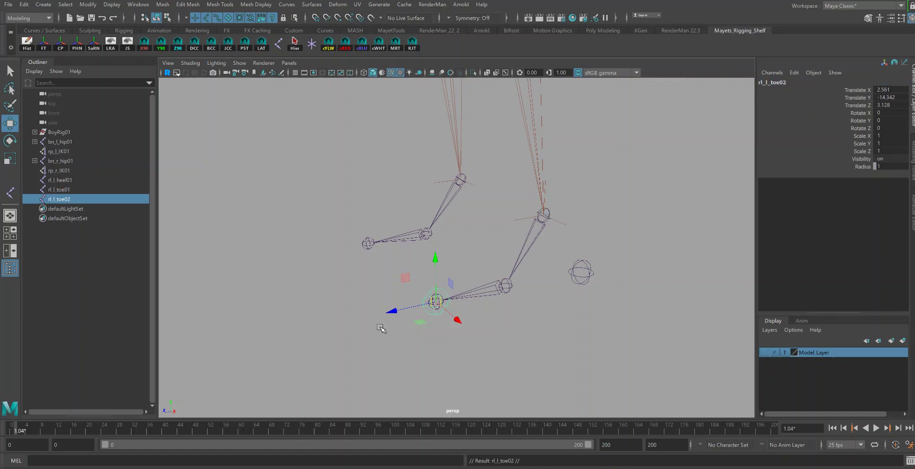
key("v")
left_click_drag(436, 301, 495, 292)
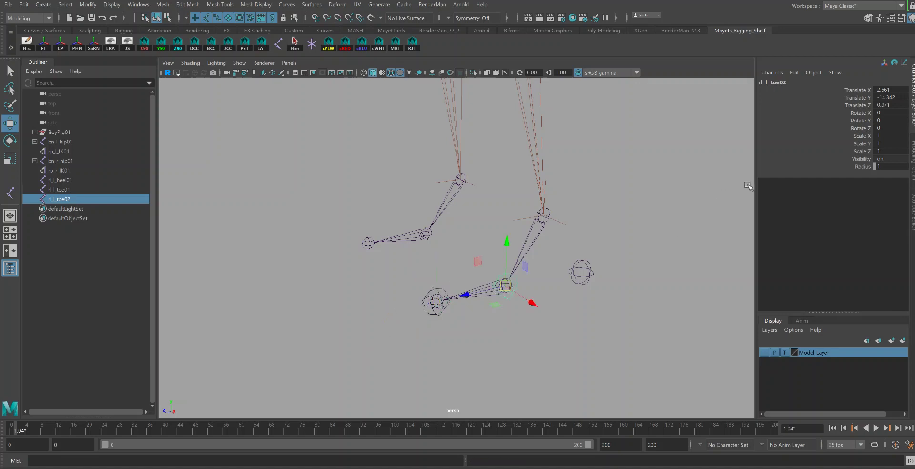
left_click(776, 83)
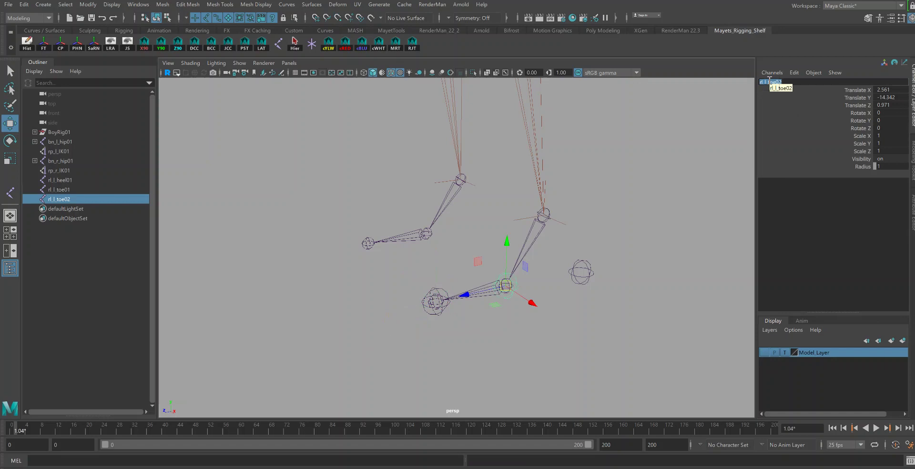
left_click_drag(768, 82, 805, 84)
type("l_ball01")
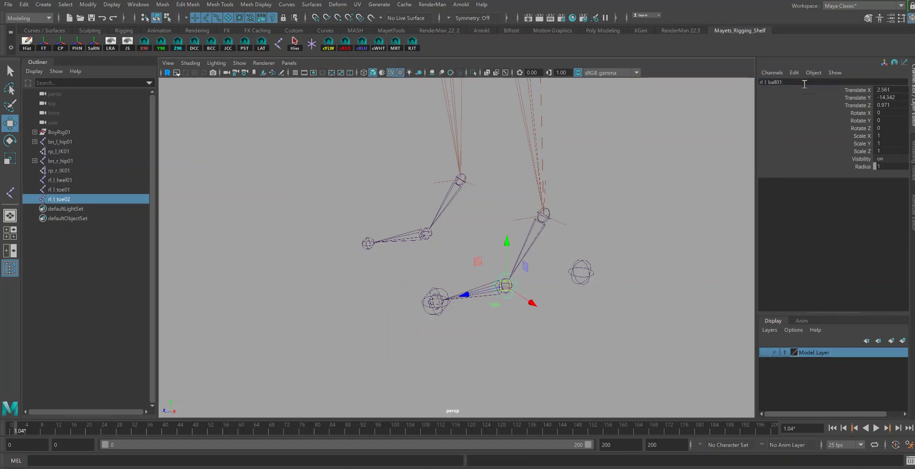
key("Return")
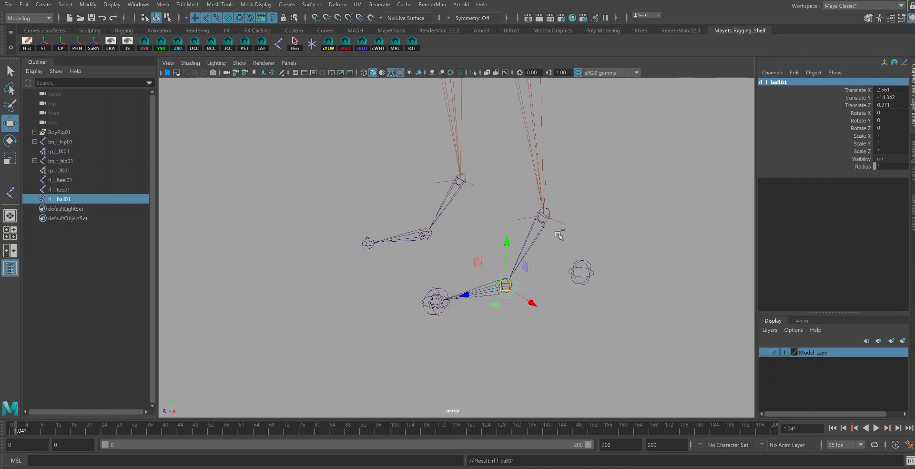
Step: Duplicate rl_l_ball01 and snap the copy onto the left leg's ankle joint
key("ctrl+d")
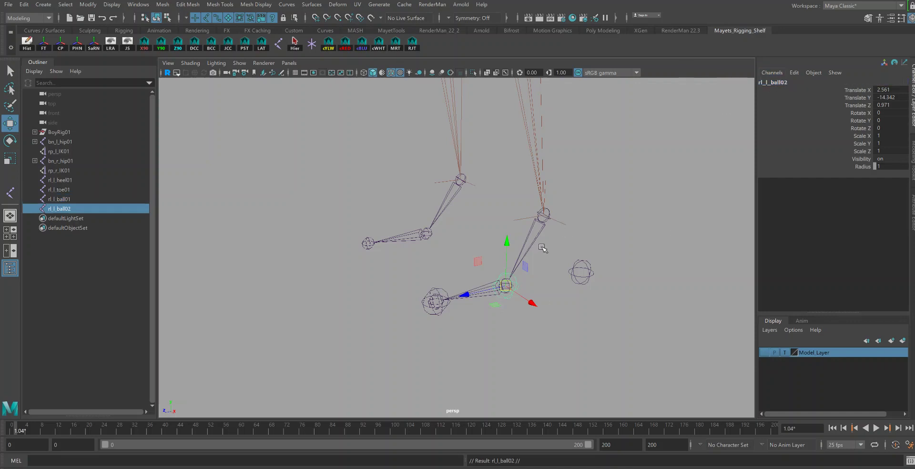
key("v")
middle_click_drag(508, 240, 543, 214)
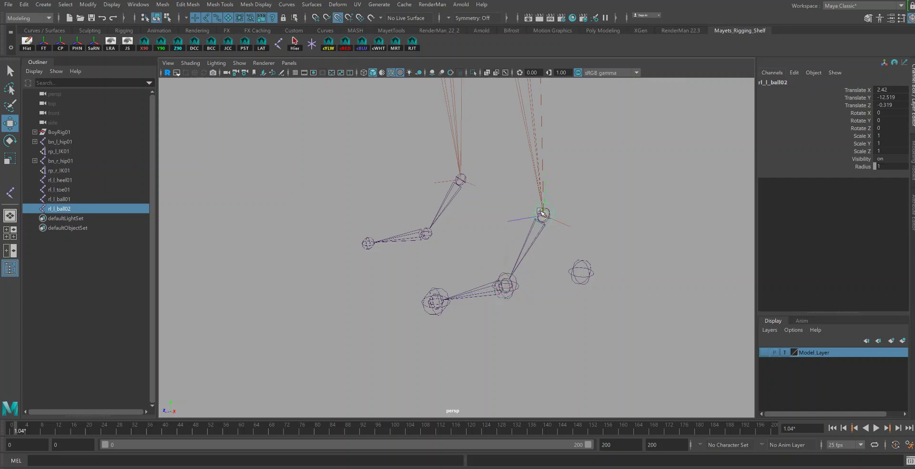
double_click(774, 82)
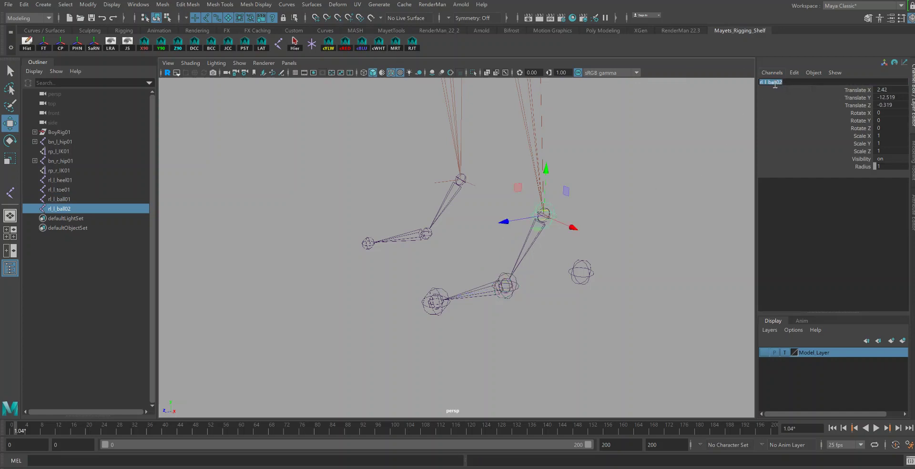
Step: Rename the left ankle joint of the leg skeleton as bn_l_foot01
left_click(535, 242)
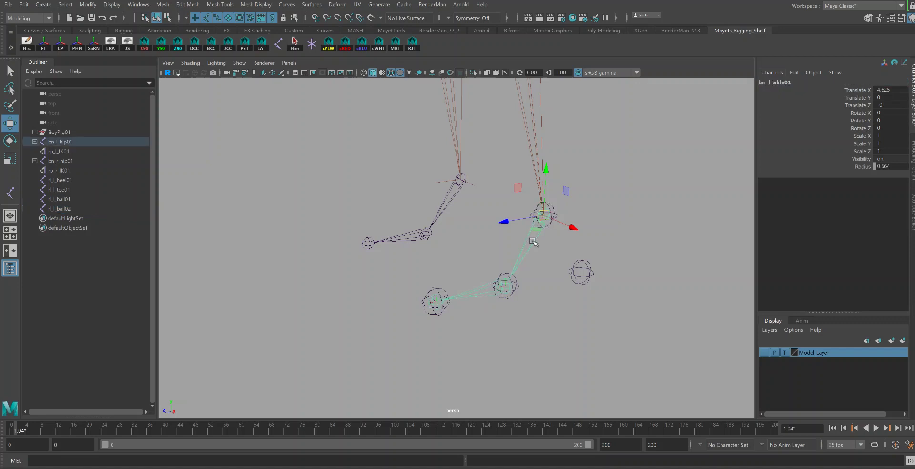
double_click(777, 83)
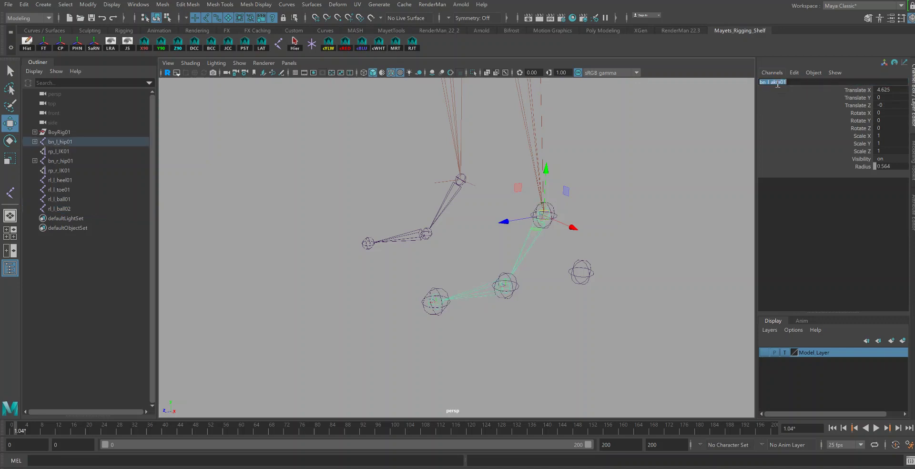
left_click_drag(771, 83, 782, 82)
type("foot")
key("Return")
Step: Rename the right ankle joint of the leg skeleton as bn_r_foot01
left_click(460, 180)
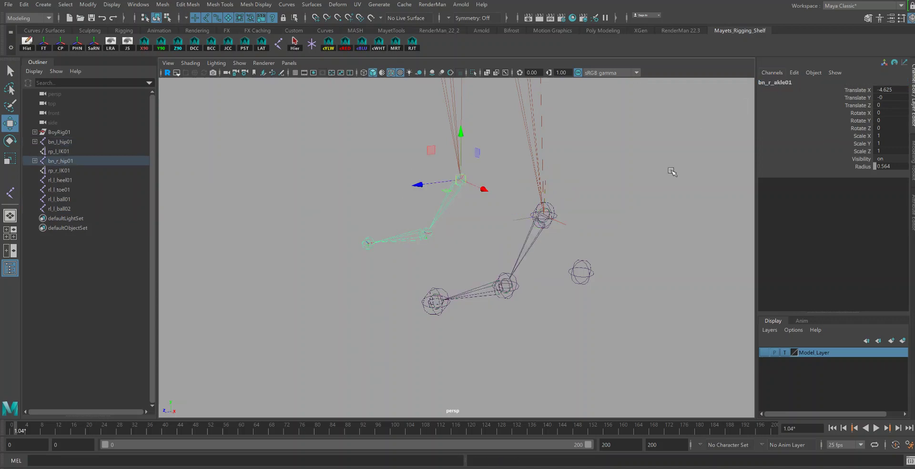
double_click(782, 83)
left_click_drag(771, 82, 808, 82)
type("foot01")
key("Return")
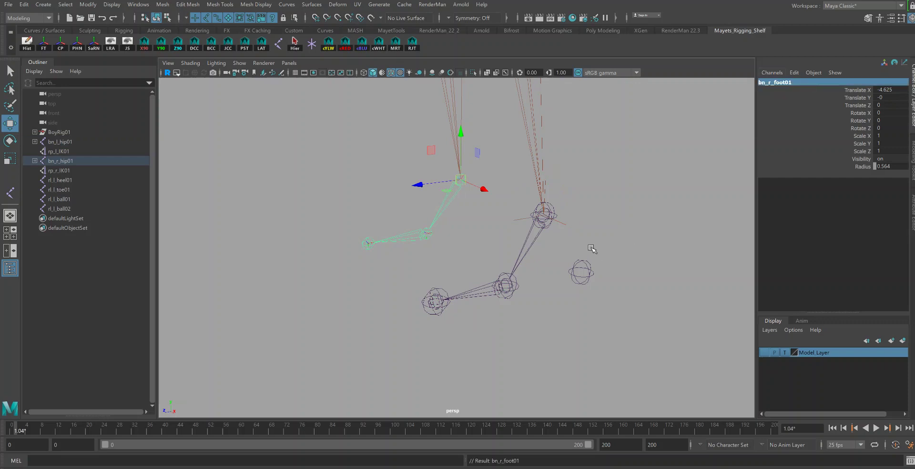
Step: Rename the duplicated reverse foot joint at the left ankle as rl_l_foot01
left_click(547, 224)
left_click(546, 223)
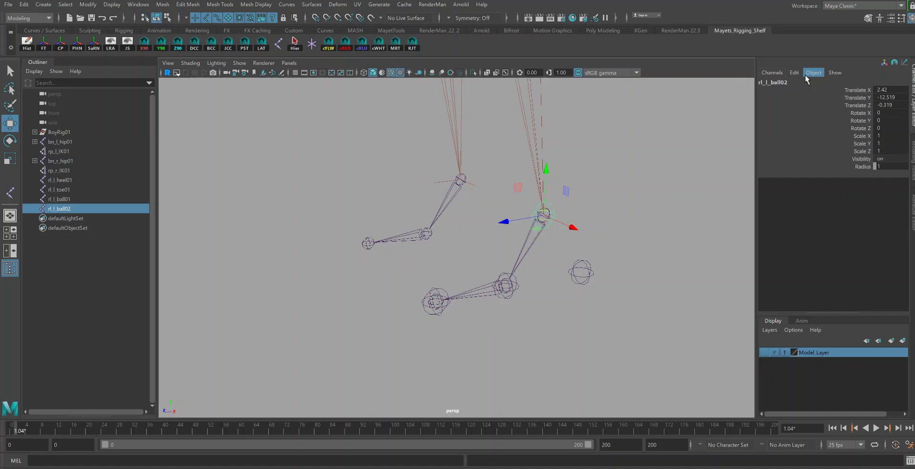
left_click(782, 82)
left_click_drag(769, 82, 810, 81)
key("BackSpace")
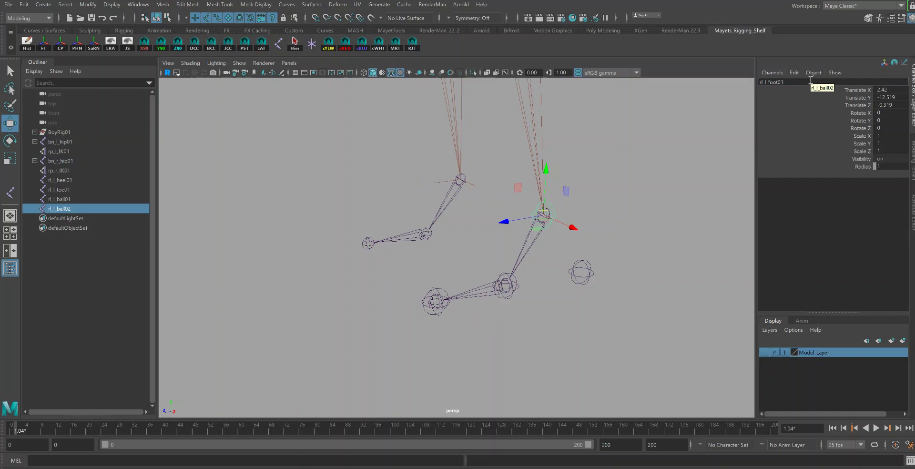
key("Return")
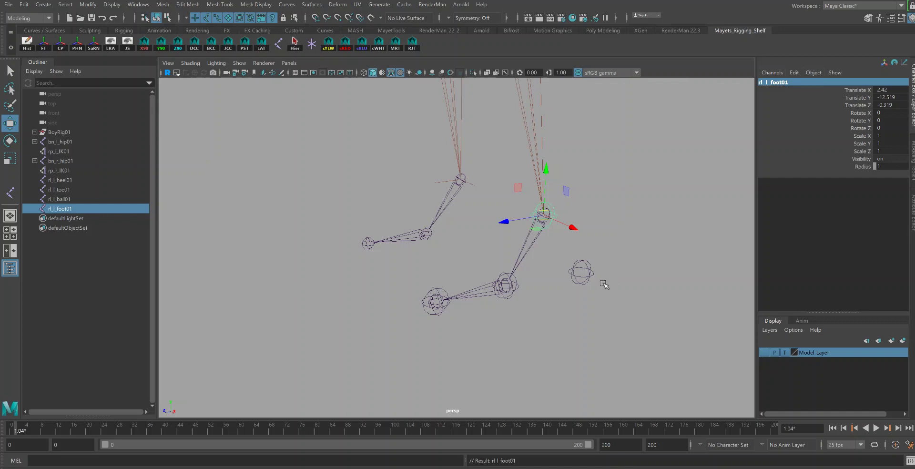
Step: Display the local rotation axes of rl_l_foot01, rl_l_heel01, rl_l_ball01 and rl_l_toe01
key("q")
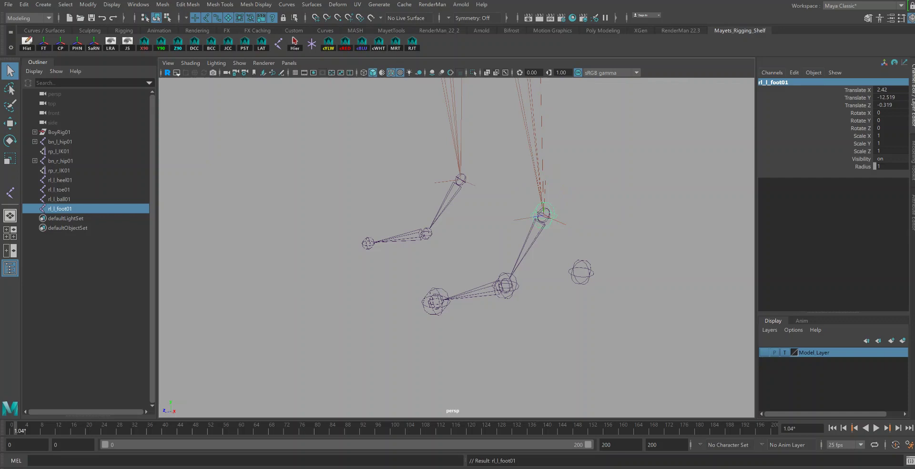
left_click(570, 273, "shift")
left_click(504, 292, "shift")
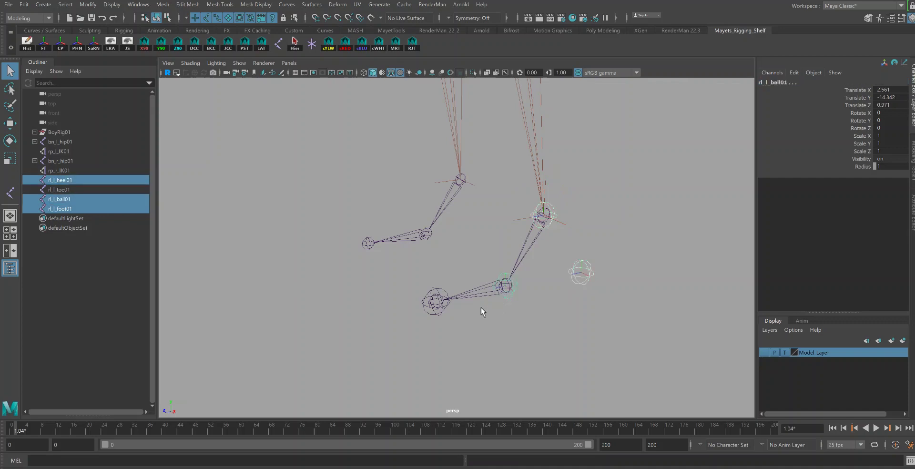
left_click(436, 312, "shift")
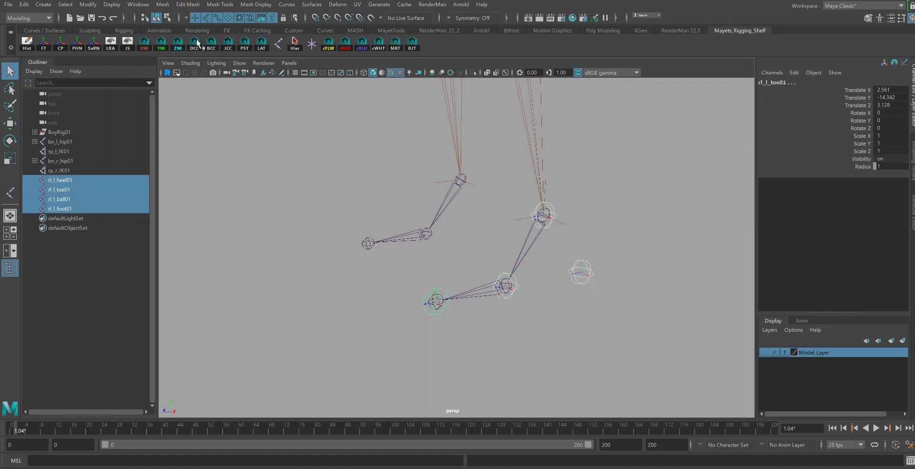
left_click(112, 5)
mouse_move(144, 116)
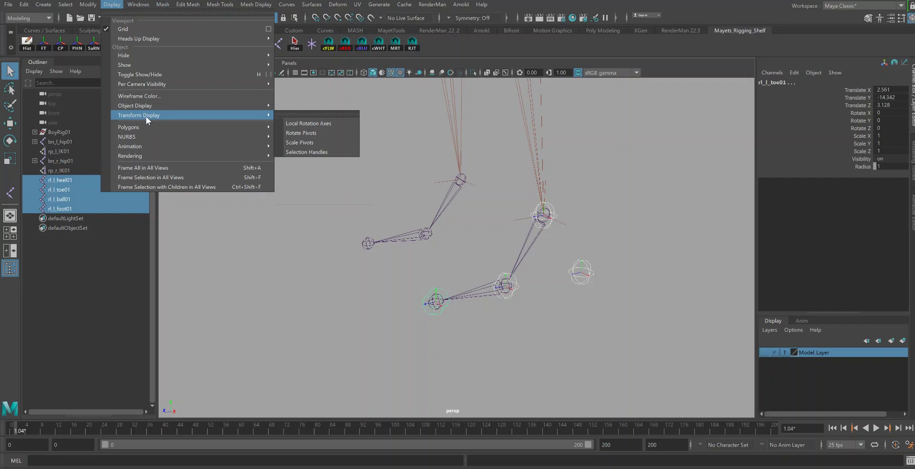
left_click(733, 63)
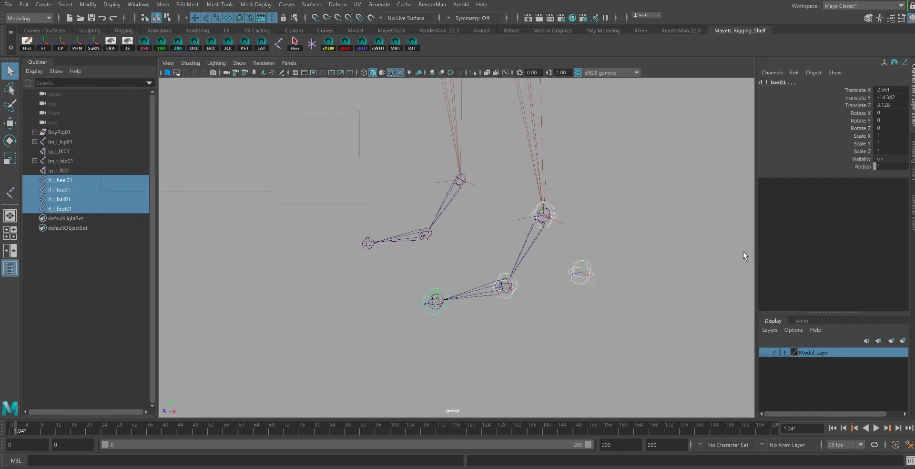
left_click_drag(562, 247, 574, 254, "alt")
right_click_drag(579, 255, 639, 307, "alt")
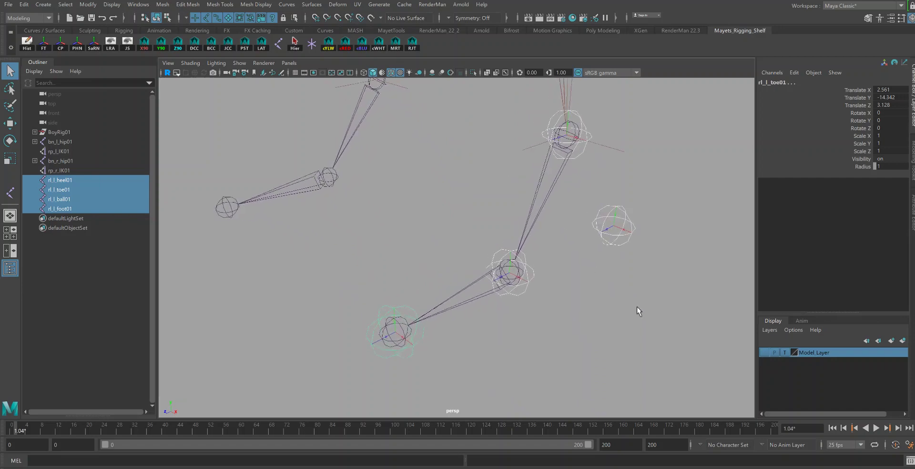
left_click(628, 298)
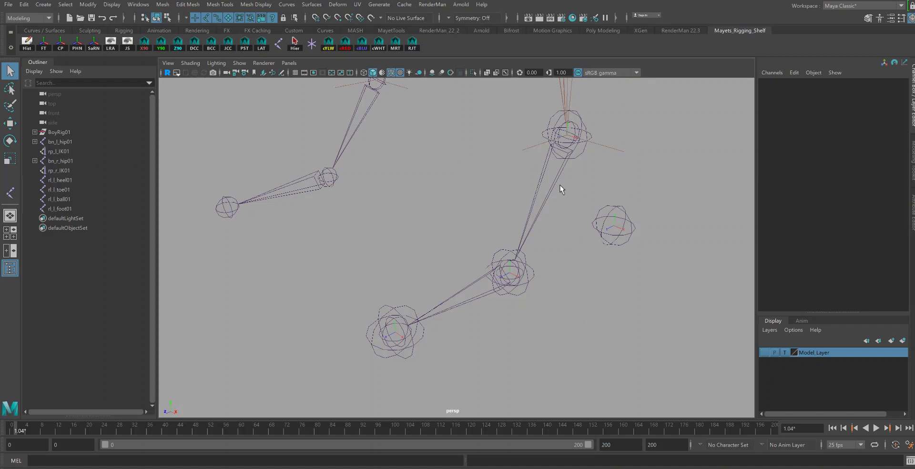
Step: Orient-constrain rl_l_ball01 to bn_l_foot01 using default settings with maintain offset off
left_click(565, 169)
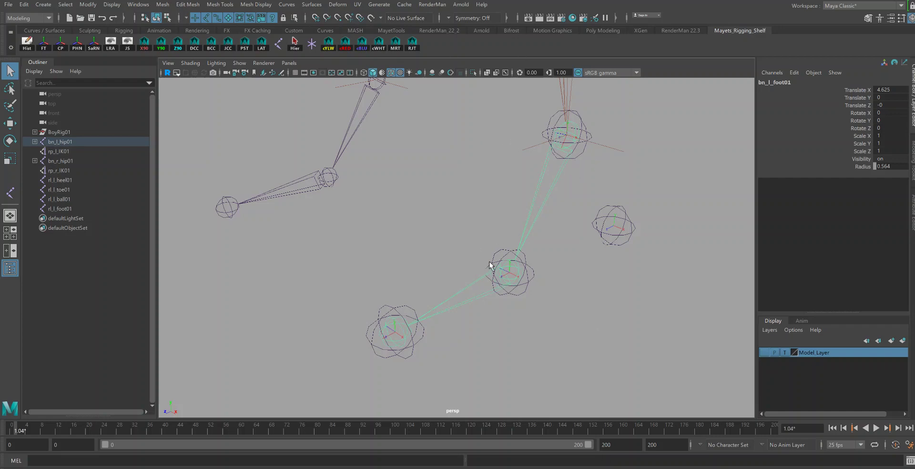
left_click(524, 295)
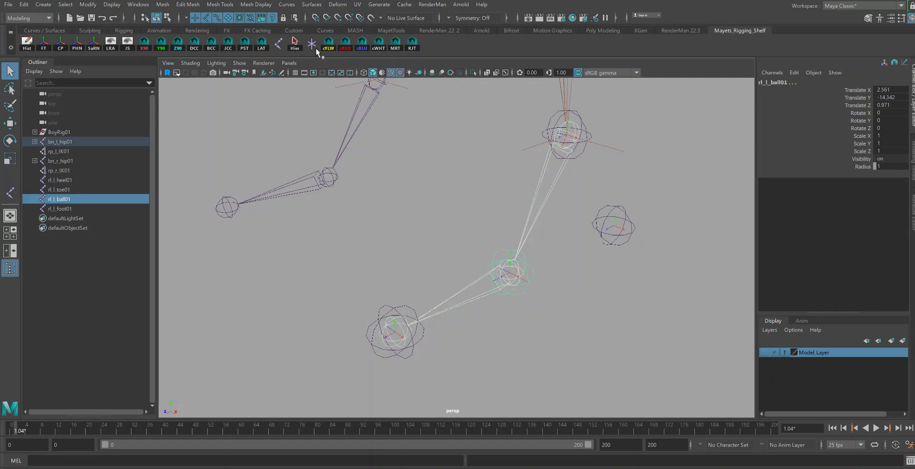
left_click(16, 21)
left_click(25, 42)
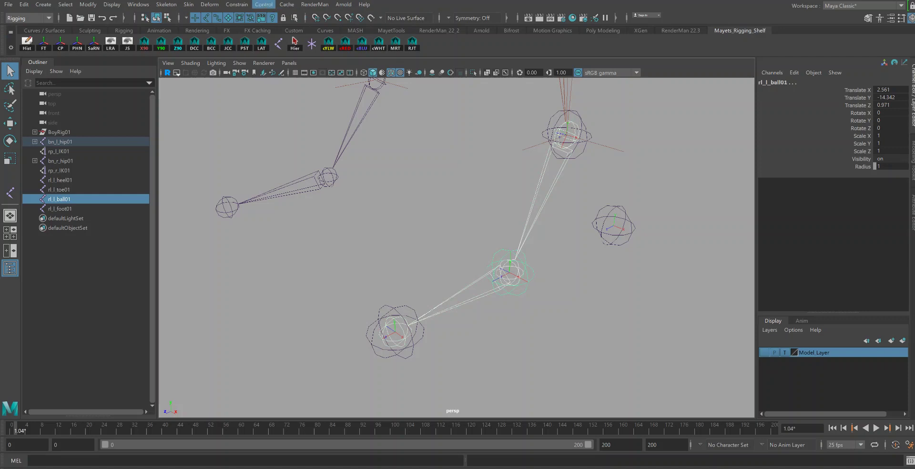
left_click(237, 4)
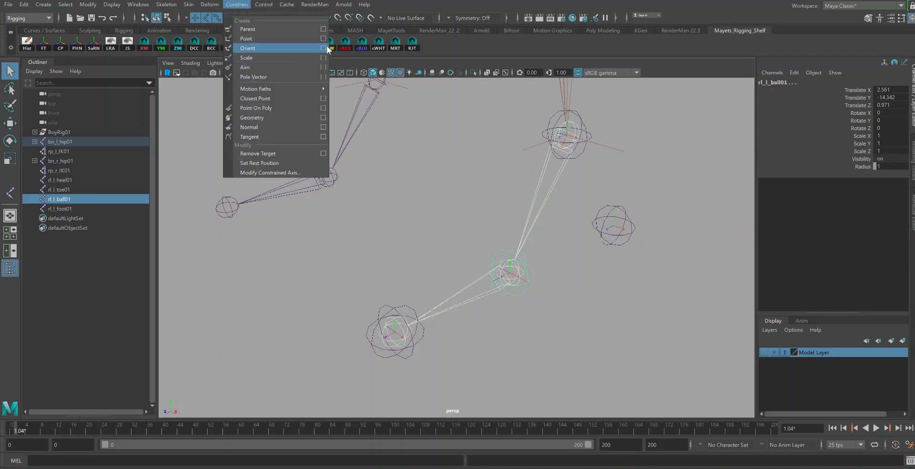
left_click(327, 46)
left_click(145, 9)
left_click(157, 28)
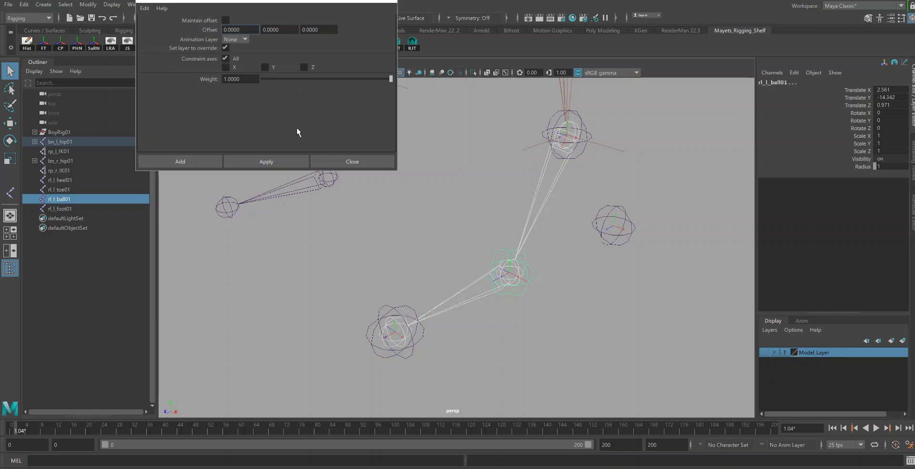
left_click(174, 161)
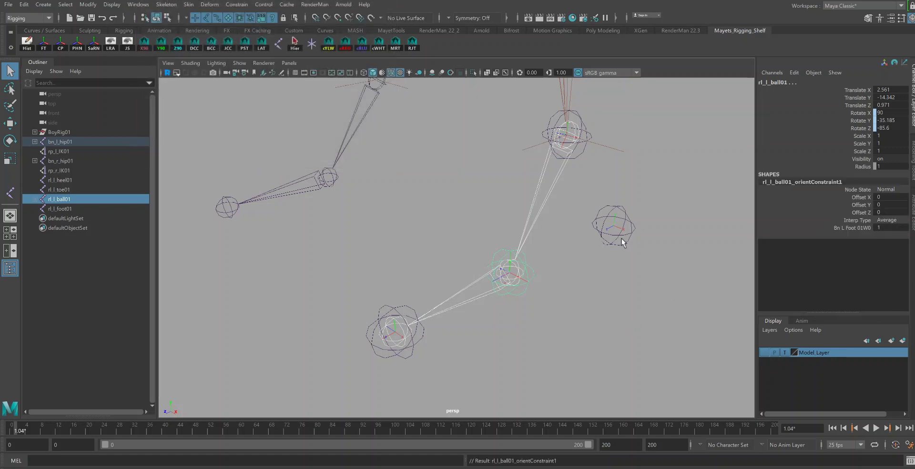
Step: Show rl_l_ball01's full attributes and delete the orient constraint beneath the joint
left_click_drag(507, 275, 496, 266, "alt")
right_click_drag(496, 265, 588, 315, "alt")
middle_click_drag(617, 325, 493, 302, "alt")
left_click_drag(459, 306, 454, 280, "alt")
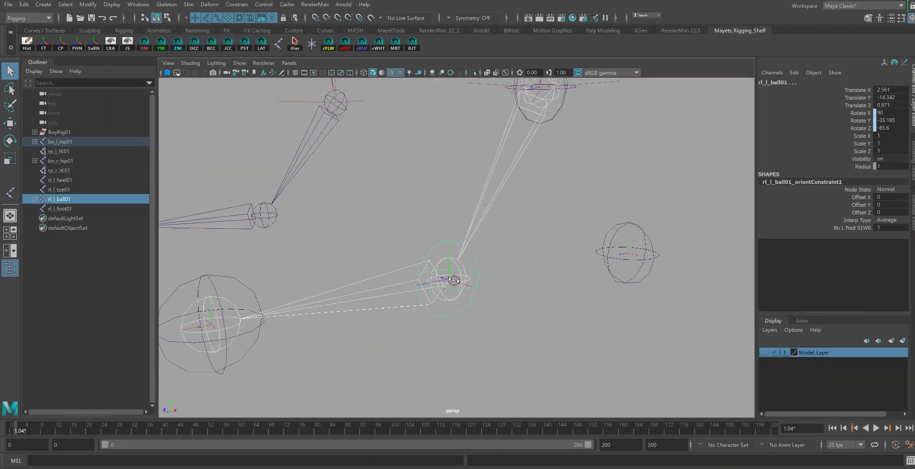
left_click(64, 202)
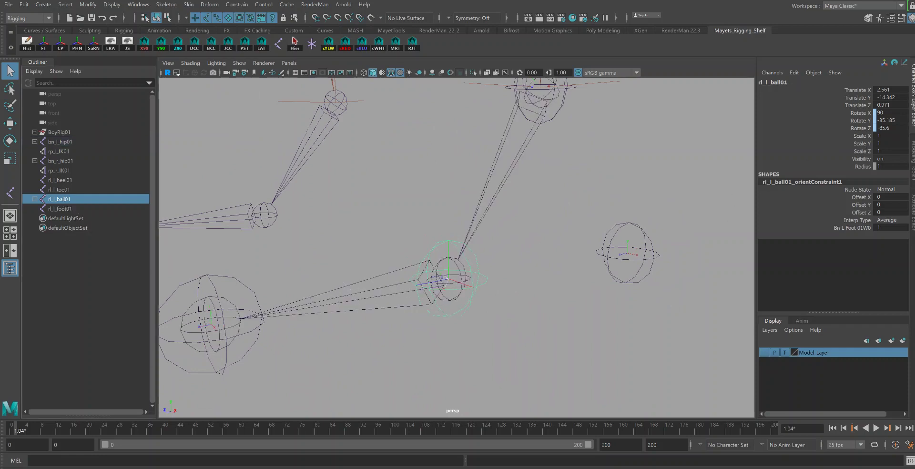
left_click(913, 213)
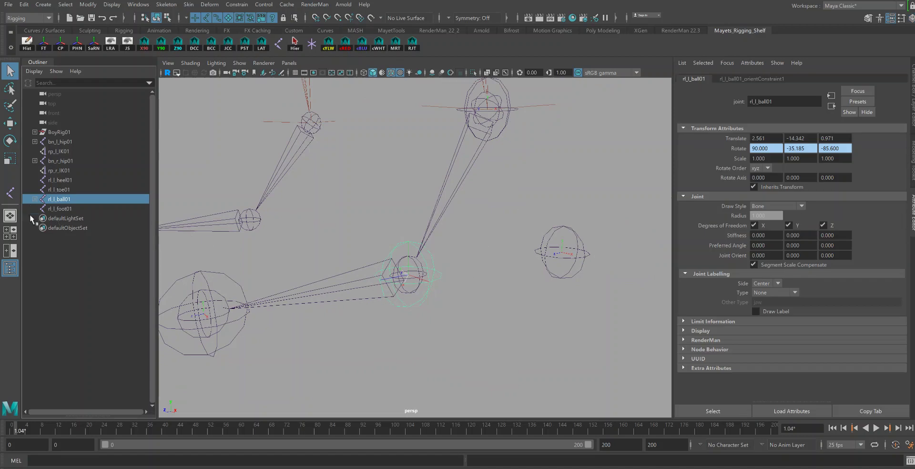
left_click(34, 199)
left_click(74, 209)
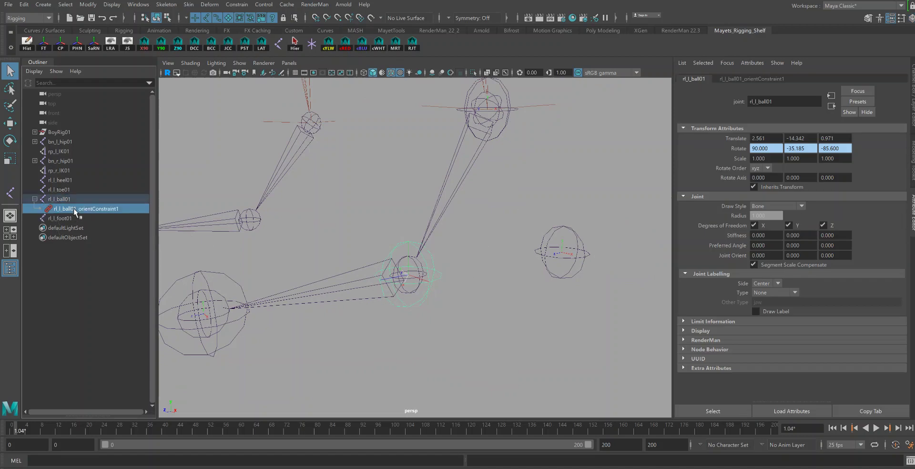
key("Delete")
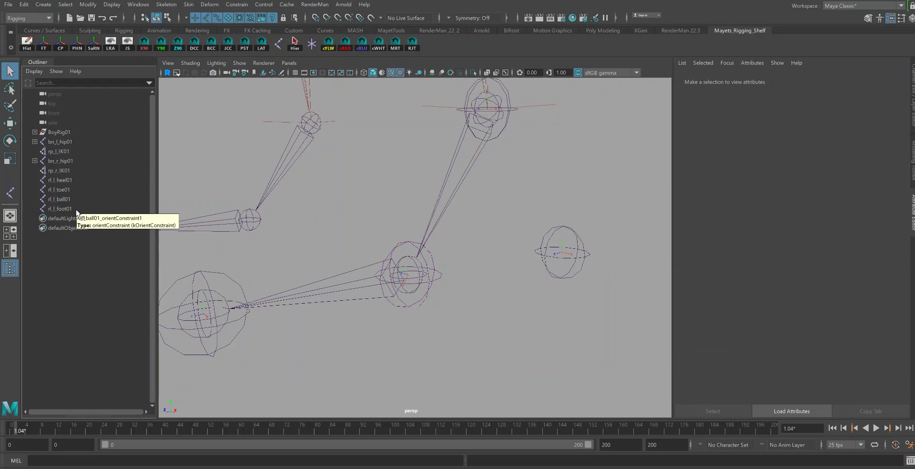
Step: Zero the X rotation of rl_l_ball01 and set its X joint orient to 90
left_click(135, 199)
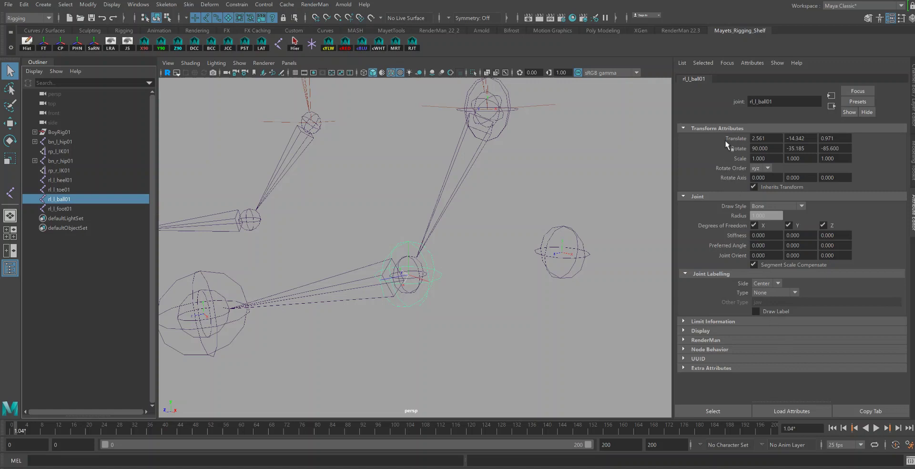
left_click(762, 148)
key("BackSpace")
type("0")
left_click(774, 257)
type("90")
key("Return")
Step: Move rl_l_ball01's Y and Z rotations into its joint orient as -35.185 and -85.6, leaving both rotations at 0
left_click(806, 148)
key("ctrl+c")
key("BackSpace")
type("0")
left_click(794, 255)
key("ctrl+v")
left_click(834, 149)
key("ctrl+c")
key("BackSpace")
left_click(838, 256)
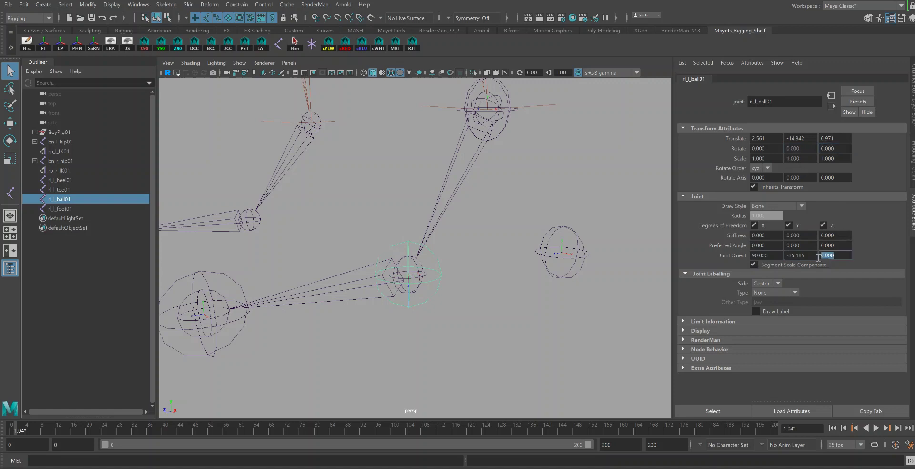
key("ctrl+v")
key("Return")
Step: Orient-constrain rl_l_foot01 to bn_l_foot01 with the same constraint settings
mouse_move(435, 247)
left_mouse_down("alt")
mouse_move(453, 239)
mouse_move(431, 246)
mouse_move(441, 253)
mouse_move(434, 246)
left_mouse_up("alt")
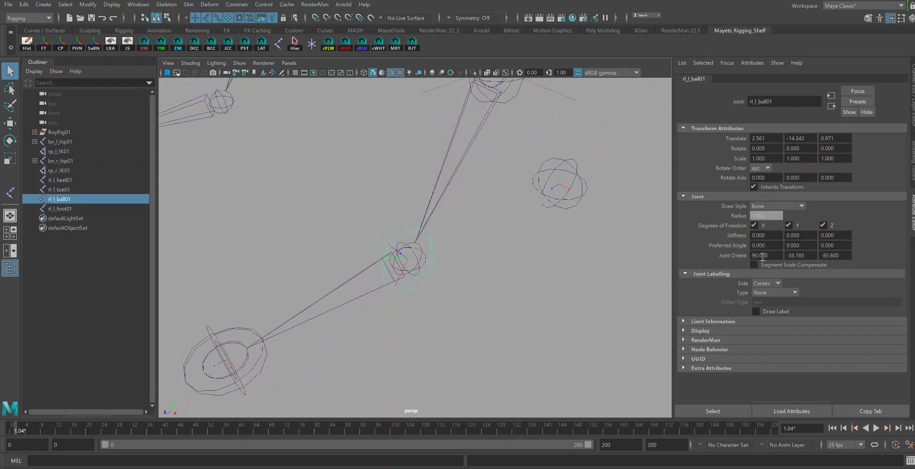
left_click_drag(432, 268, 458, 257, "alt")
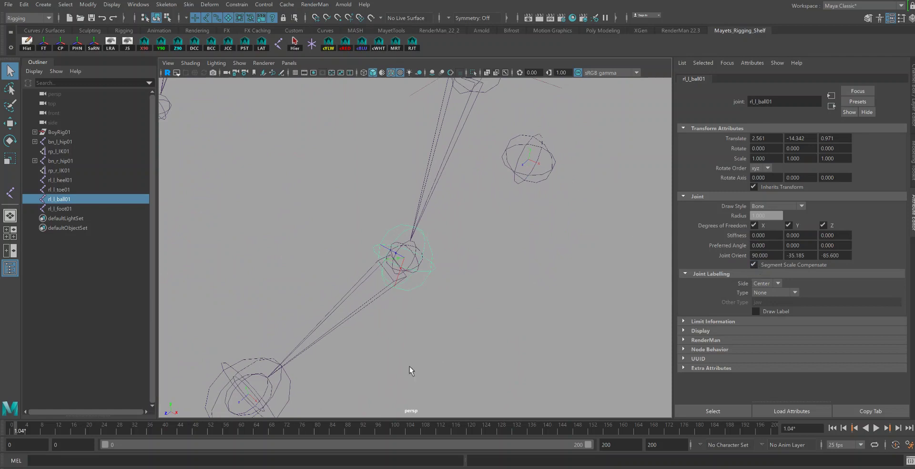
mouse_move(599, 228)
left_mouse_down("alt")
mouse_move(581, 218)
mouse_move(619, 213)
mouse_move(600, 218)
mouse_move(633, 224)
mouse_move(572, 217)
mouse_move(586, 221)
left_mouse_up("alt")
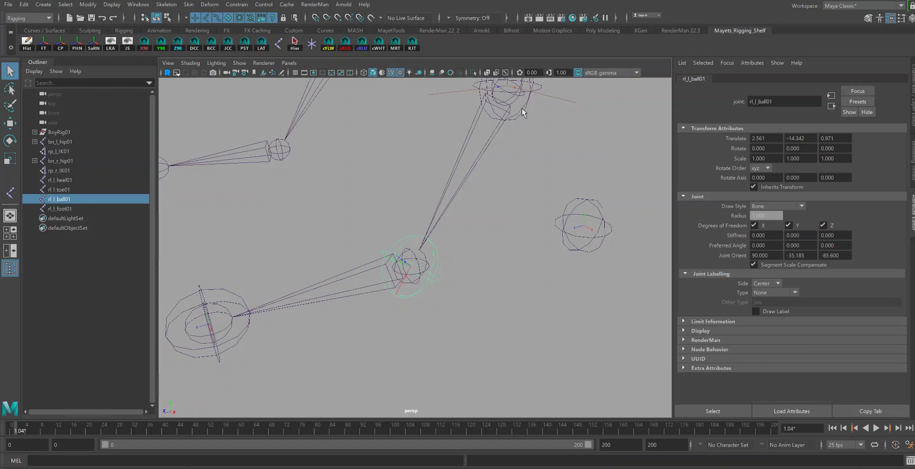
left_click(512, 98)
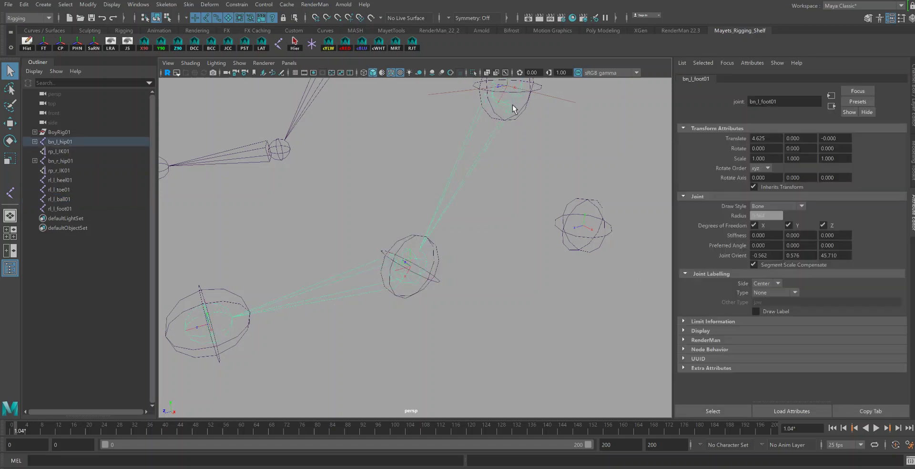
middle_click_drag(516, 130, 514, 190, "alt")
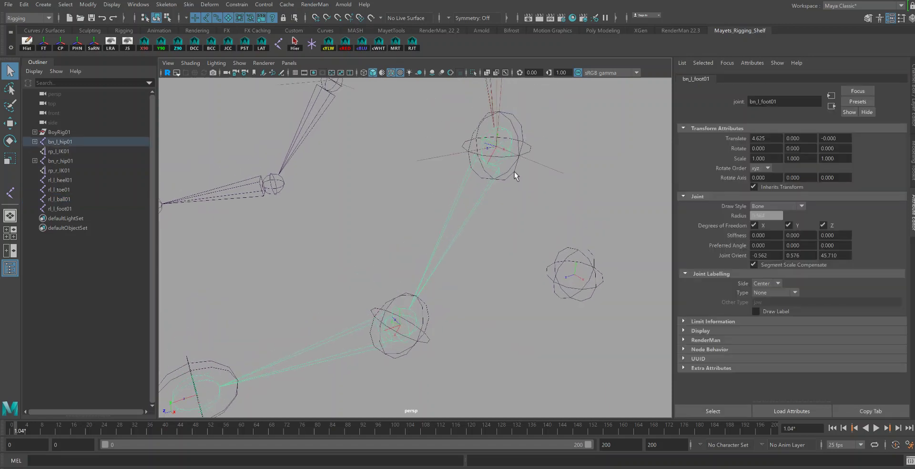
left_click(514, 171)
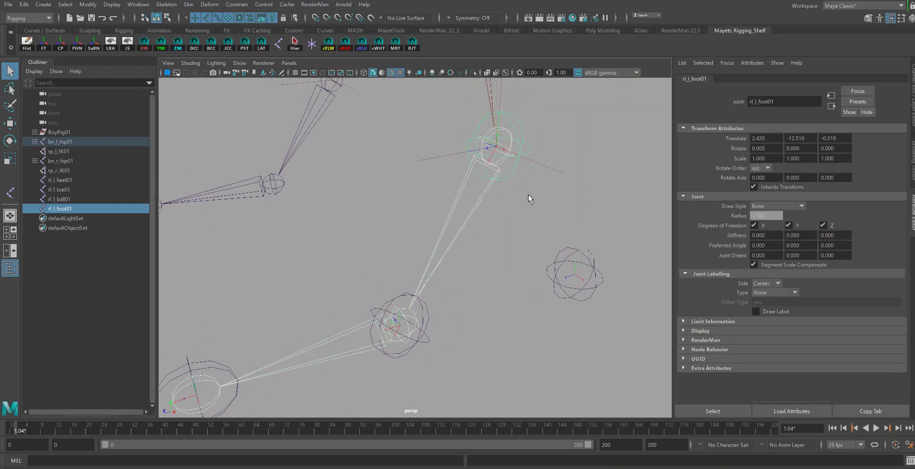
left_click(237, 5)
left_click(248, 47)
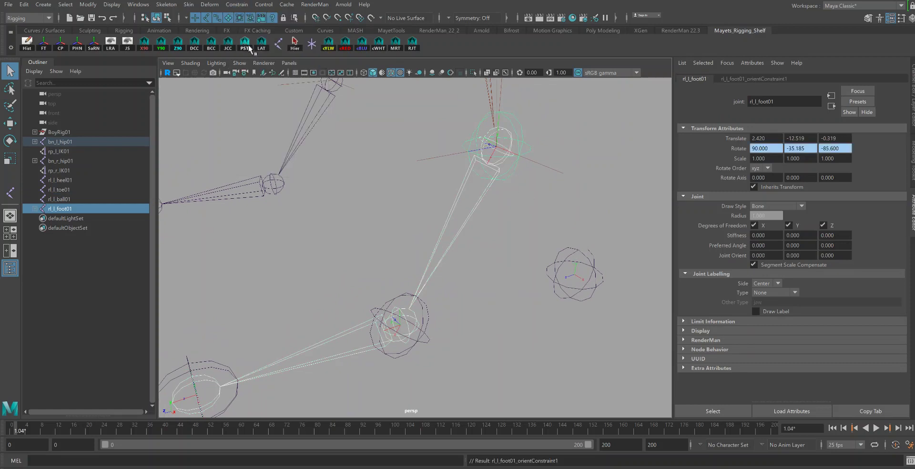
Step: Delete the orient constraint beneath rl_l_foot01 and reselect that joint
left_click(35, 208)
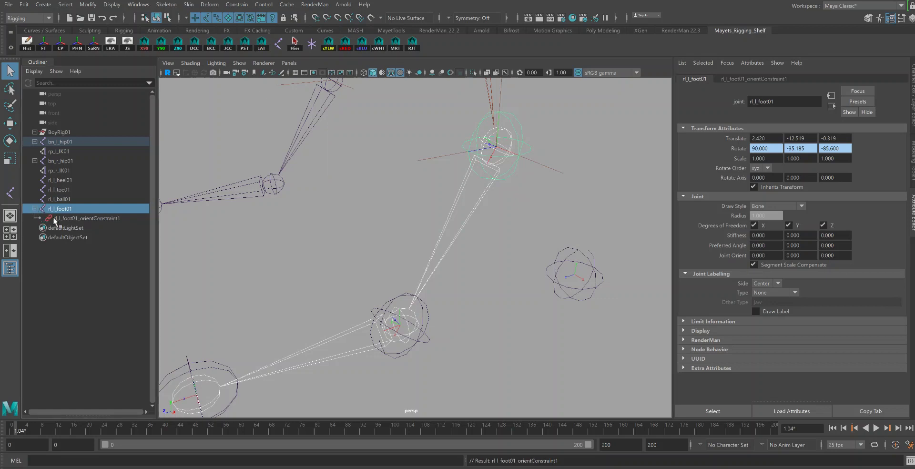
left_click(63, 218)
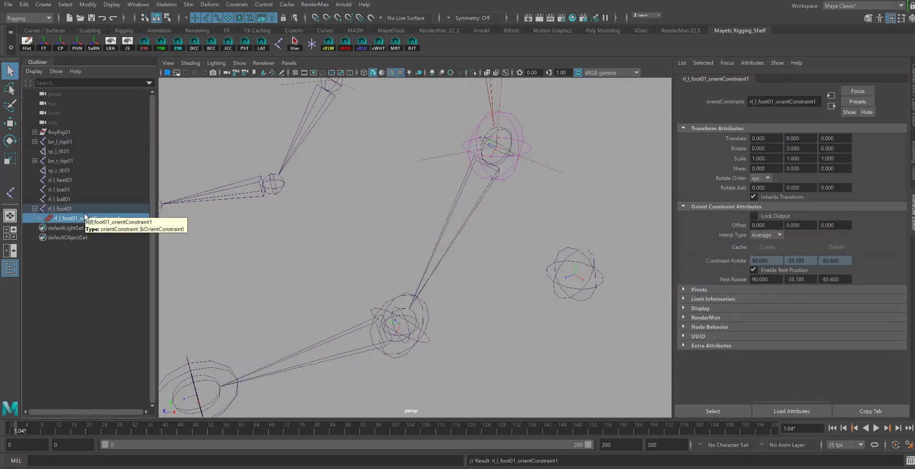
key("Delete")
left_click(71, 210)
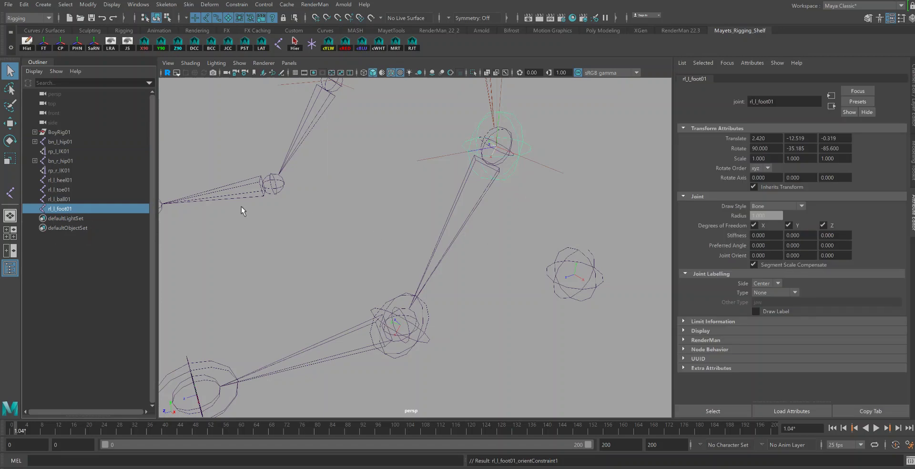
left_click(498, 164)
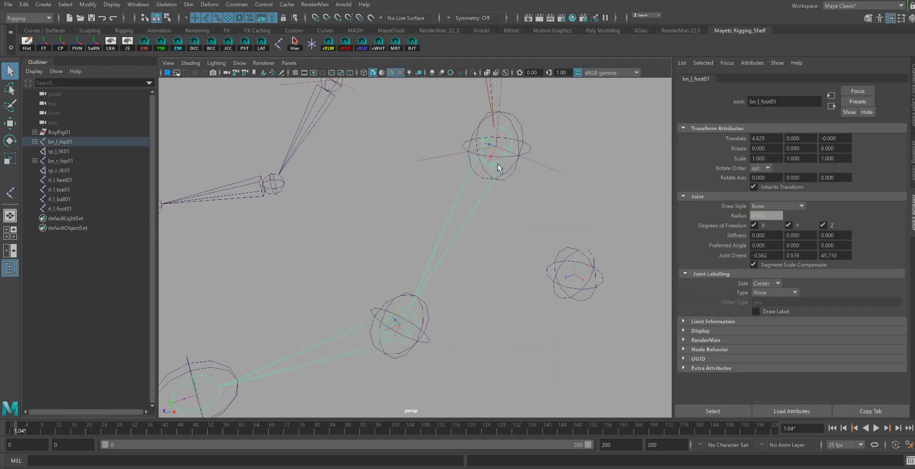
left_click(502, 178)
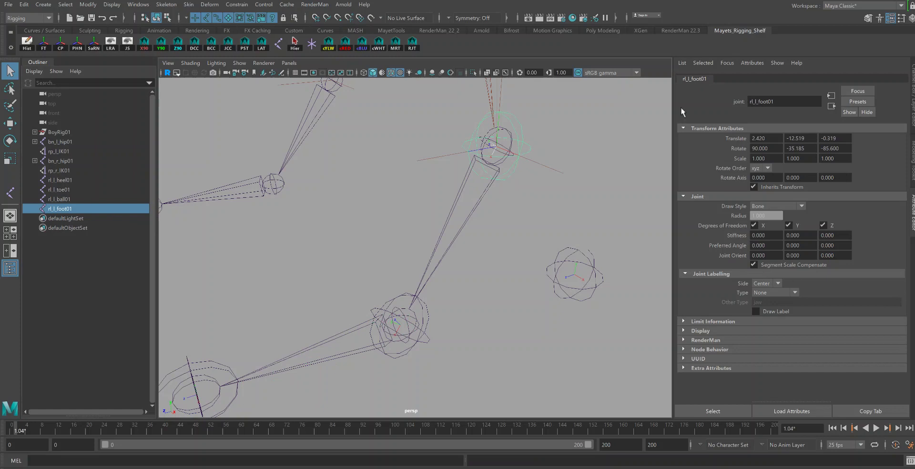
Step: Move rl_l_foot01's X and Y rotations into its joint orient as 90 and -35.185, leaving both rotations at 0
left_click(760, 149)
key("BackSpace")
left_click(758, 255)
type("90")
left_click(792, 148)
key("BackSpace")
left_click(801, 256)
type("-35.185")
Step: Move rl_l_foot01's Z rotation into its joint orient as -85.6, leaving the rotation at 0, and check the axes
left_click(848, 150)
key("ctrl+x")
left_click(838, 257)
key("ctrl+v")
key("Return")
left_click(754, 265)
left_click_drag(527, 250, 508, 236, "alt")
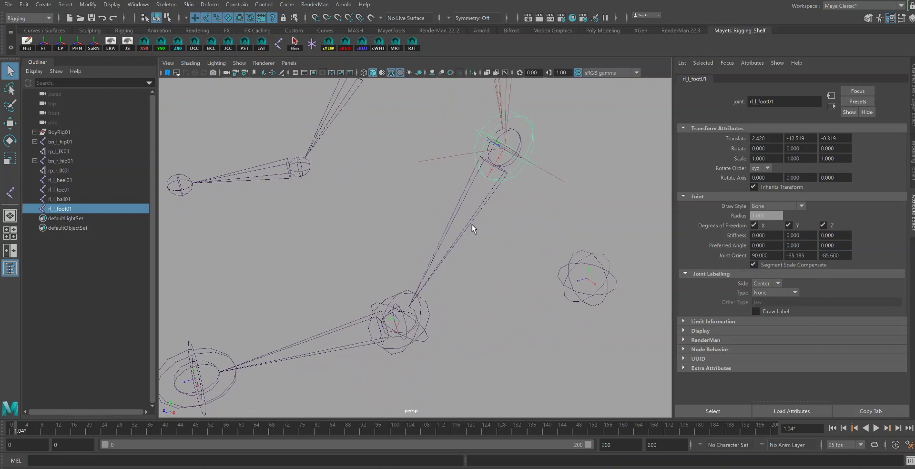
left_click_drag(450, 249, 477, 228, "alt")
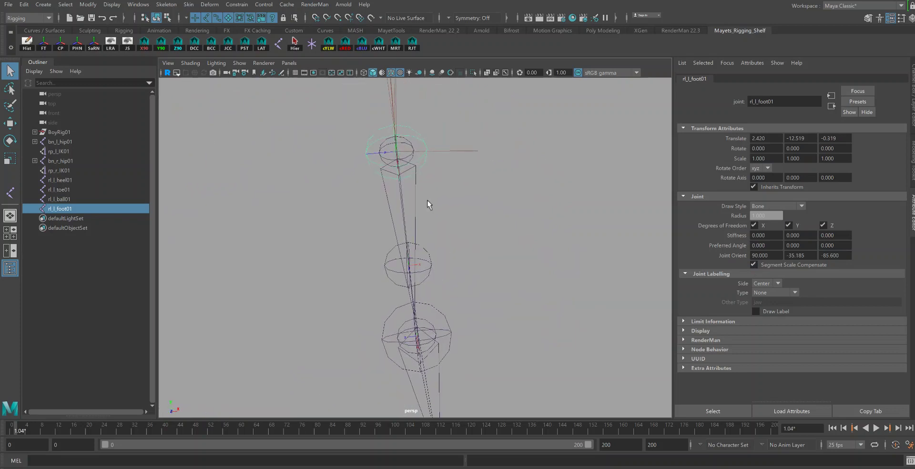
left_click_drag(456, 174, 409, 210, "alt")
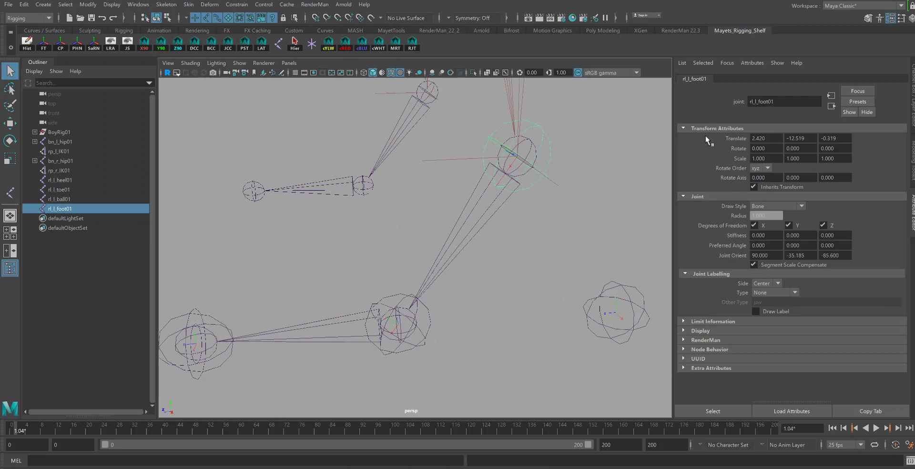
Step: Orient-constrain rl_l_toe01 to bn_l_ball01
left_click(407, 335)
mouse_move(391, 330)
left_mouse_down("alt")
mouse_move(388, 316)
mouse_move(398, 318)
left_mouse_up("alt")
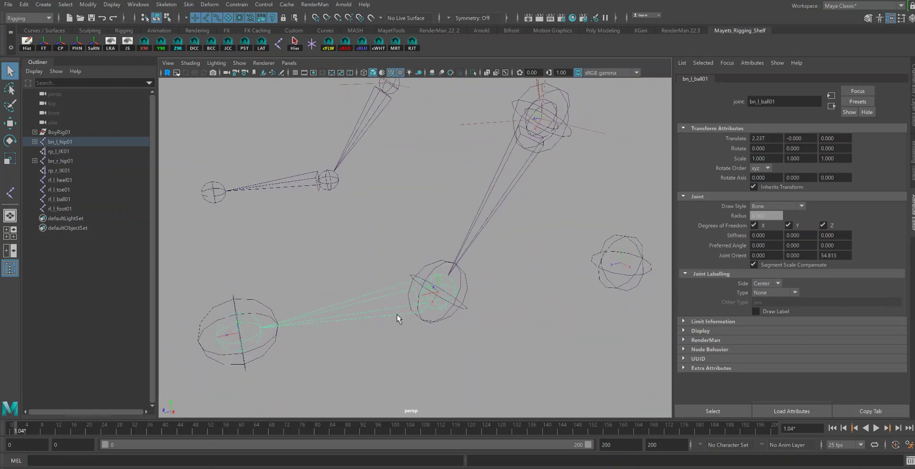
left_click(34, 142)
middle_click_drag(368, 337, 385, 313, "alt")
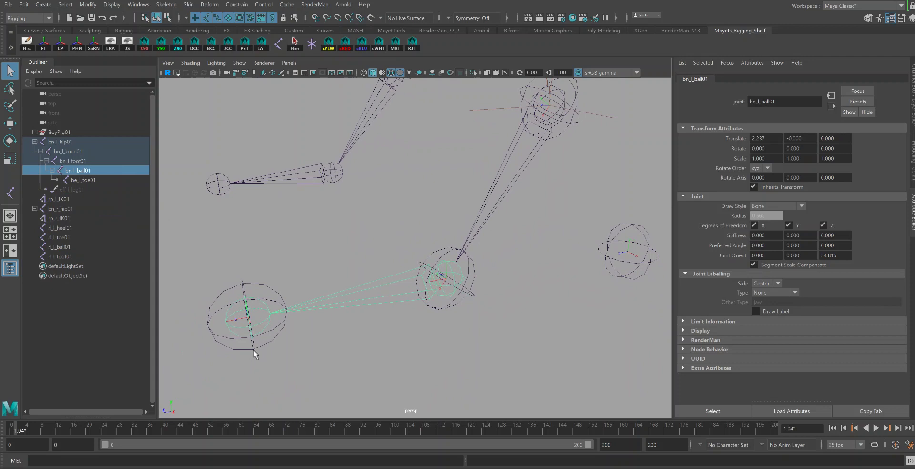
left_click(284, 327)
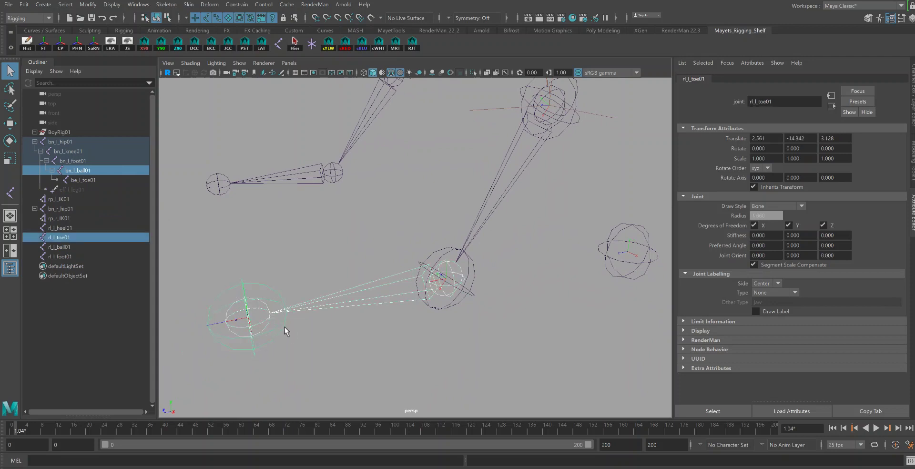
left_click(237, 5)
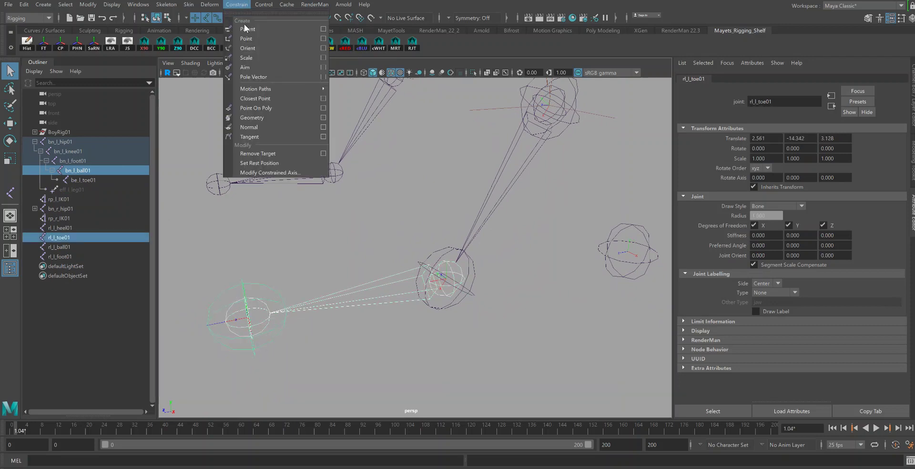
left_click(248, 48)
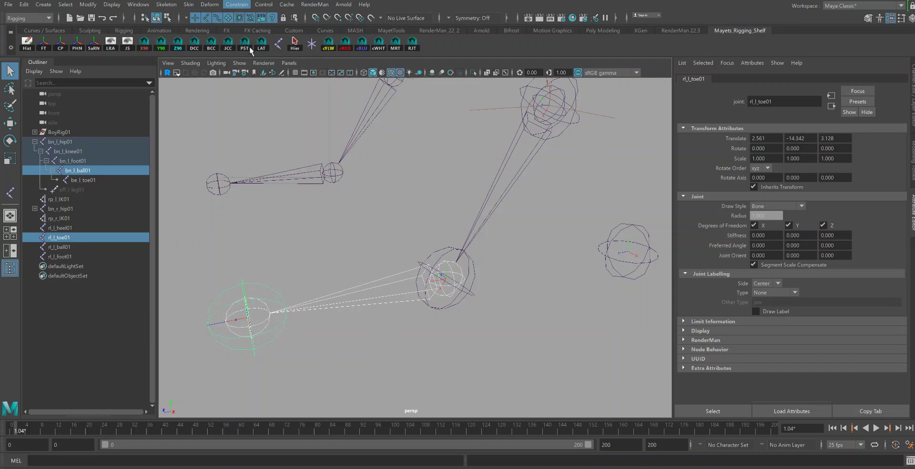
Step: Delete the orient constraint beneath rl_l_toe01 and reselect that joint
left_click(34, 237)
left_click(84, 247)
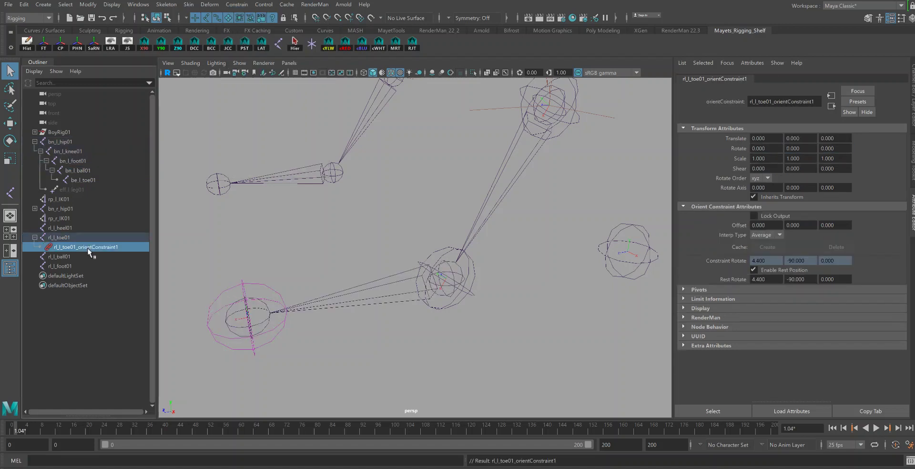
key("Delete")
left_click(64, 238)
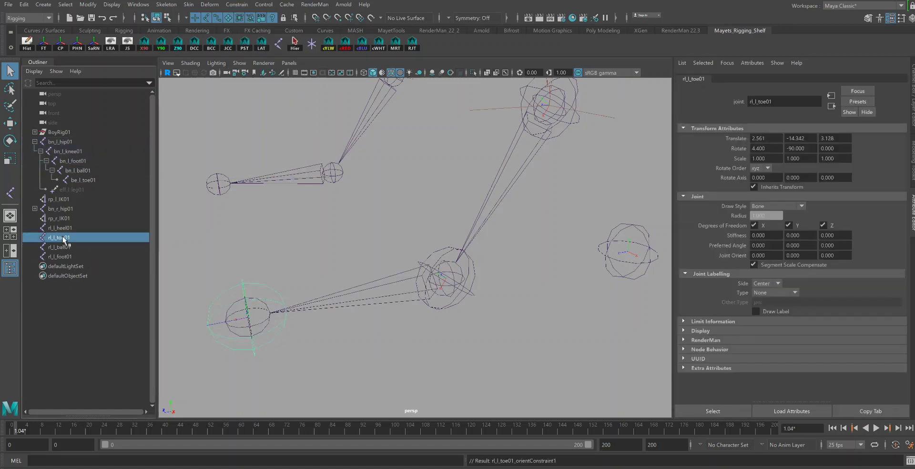
Step: Move rl_l_toe01's X rotation into its joint orient as 4.4, leaving the rotation at 0
left_click_drag(771, 149, 744, 148)
key("BackSpace")
left_click_drag(768, 256, 740, 251)
key("ctrl+v")
key("Return")
Step: Move rl_l_toe01's Y rotation into its joint orient as -90, leaving the rotation at 0
left_click_drag(816, 148, 776, 146)
key("BackSpace")
type("0")
left_click_drag(810, 256, 743, 259)
key("ctrl+v")
key("Return")
left_click_drag(330, 317, 351, 306, "alt")
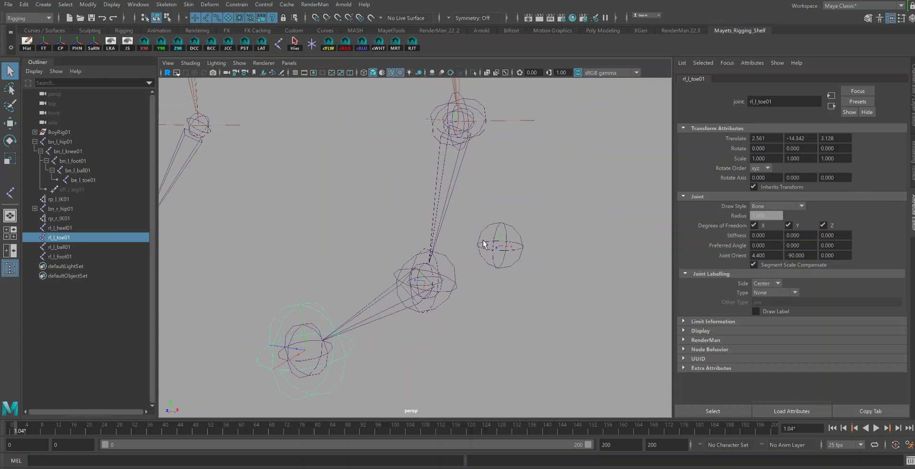
Step: Select rl_l_heel01 and adjust its Y joint orient to about -103.2
left_click(516, 255)
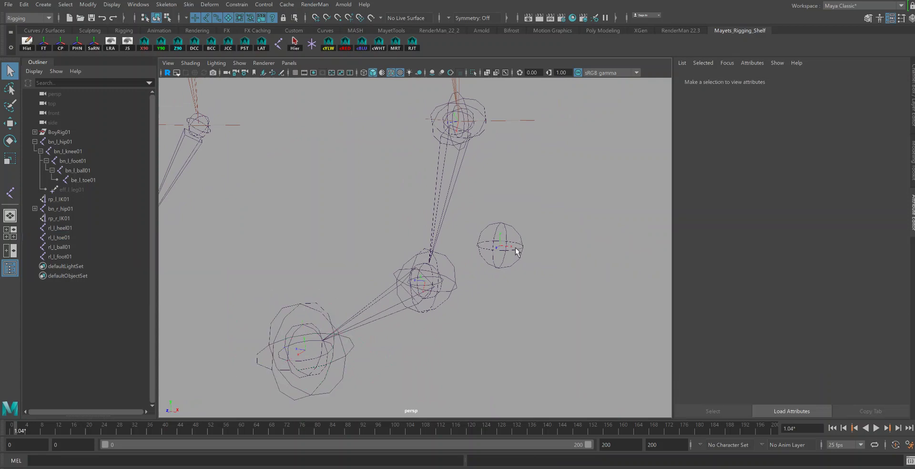
left_click(515, 253)
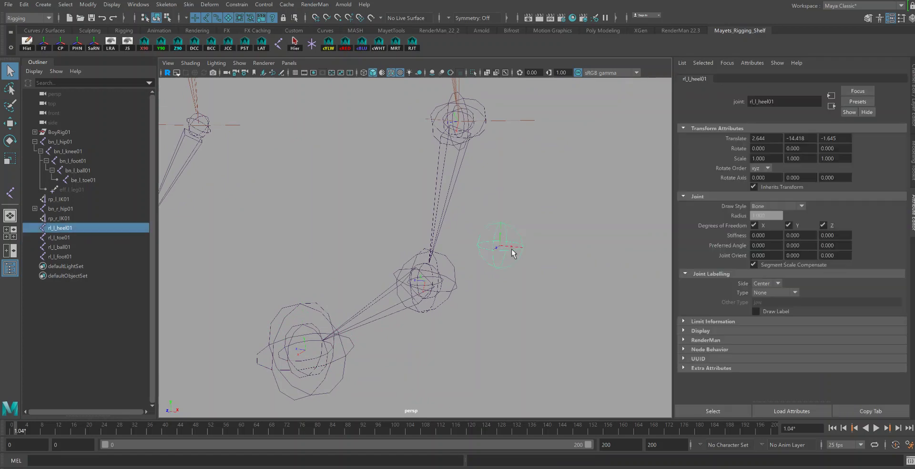
left_click(811, 256)
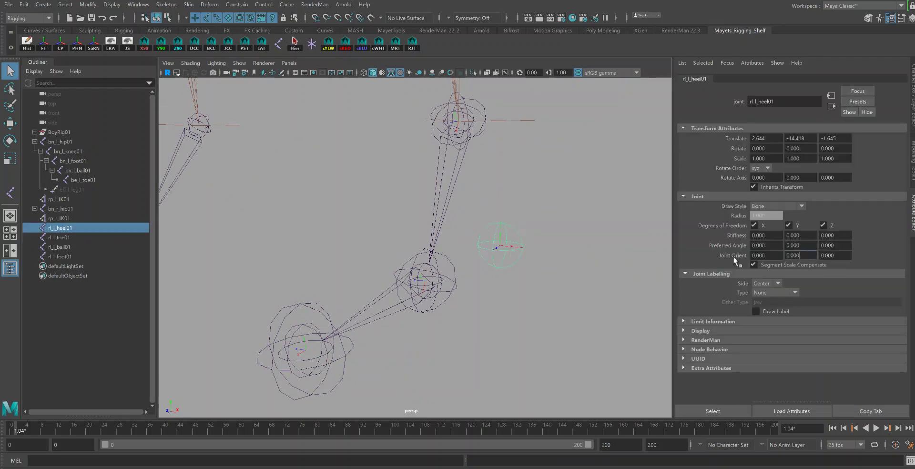
left_click(796, 255)
type("-84.4")
key("Return")
left_click_drag(601, 261, 560, 273, "ctrl")
left_click_drag(560, 273, 556, 275, "ctrl")
left_click_drag(511, 217, 541, 250, "alt")
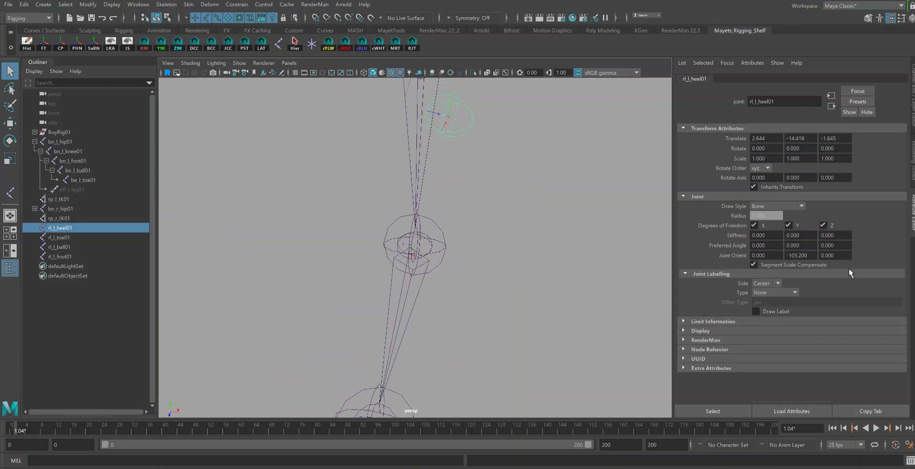
Step: Set rl_l_heel01's Y joint orient to -100
left_click_drag(810, 256, 792, 260)
mouse_move(470, 363)
left_mouse_down("alt")
mouse_move(448, 359)
mouse_move(456, 357)
left_mouse_up("alt")
left_click_drag(810, 256, 794, 259)
type("0.000")
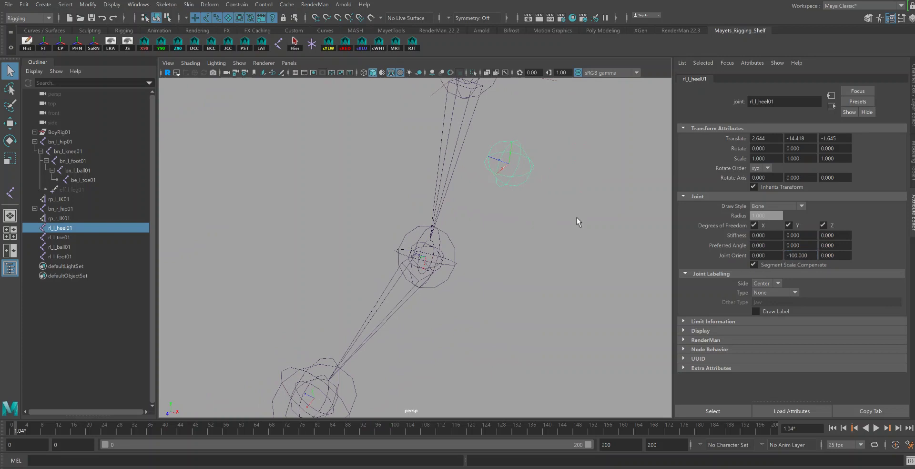
Step: Frame rl_l_heel01 in the top view, set its Y joint orient to -90 and turn off Segment Scale Compensate
left_click_drag(579, 220, 517, 207, "alt")
key("space")
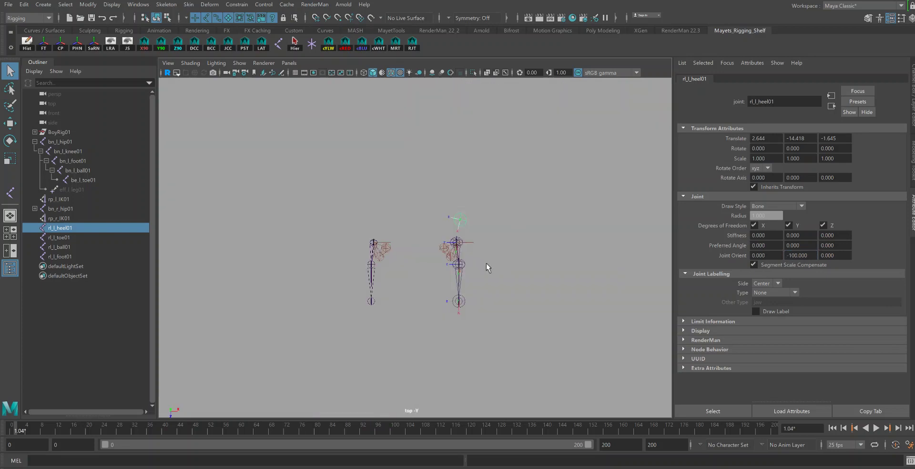
key("f")
right_click_drag(559, 311, 705, 276, "alt")
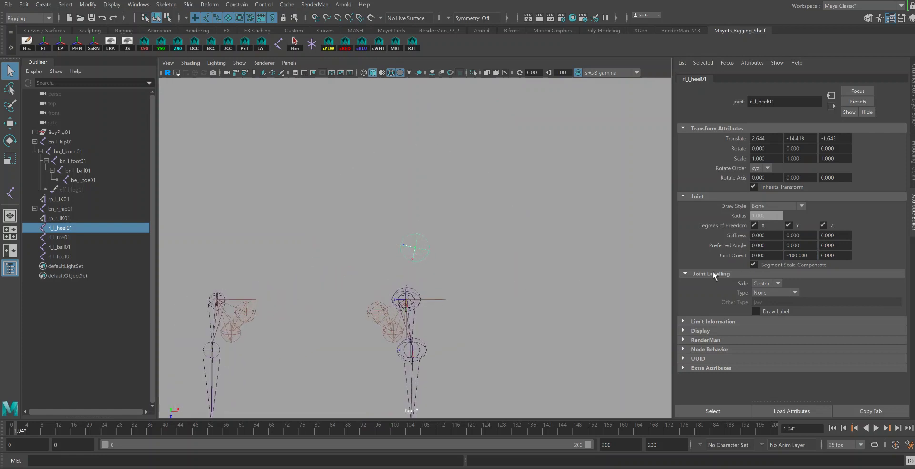
left_click_drag(790, 255, 818, 258)
type("90")
key("Return")
left_click(807, 261)
left_click(810, 258)
Step: Fine-tune rl_l_heel01's Y joint orient to about -92.8, comparing its axes with the foot joints in top and perspective views
right_click_drag(527, 256, 656, 346, "alt")
middle_click_drag(524, 339, 552, 273, "alt")
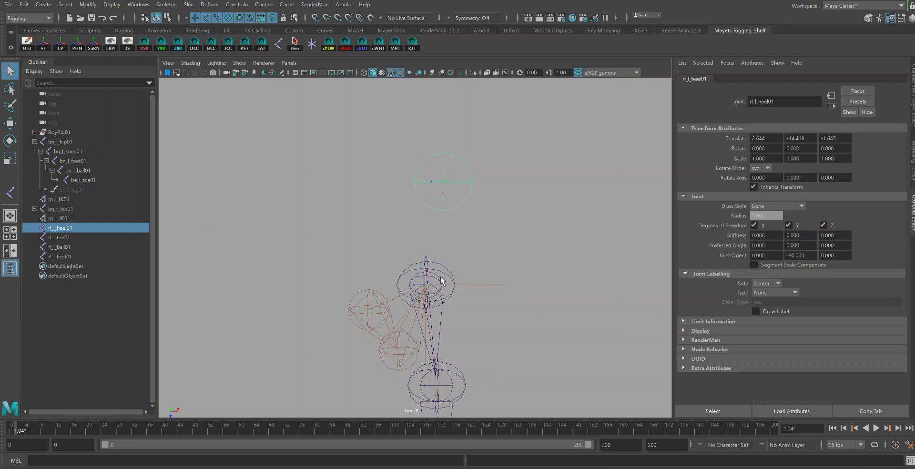
left_click_drag(821, 256, 815, 255, "ctrl")
key("ctrl+z")
left_click_drag(796, 256, 800, 256, "ctrl")
key("space")
left_click_drag(473, 189, 452, 238)
left_click_drag(803, 256, 816, 248, "ctrl")
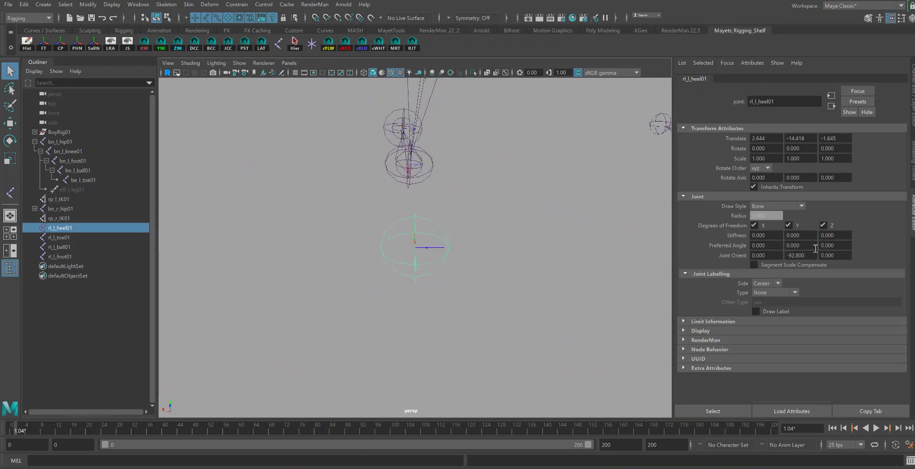
Step: Set rl_l_heel01's Y joint orient to -92.5
left_click_drag(556, 249, 602, 257, "alt")
left_click_drag(795, 256, 810, 256)
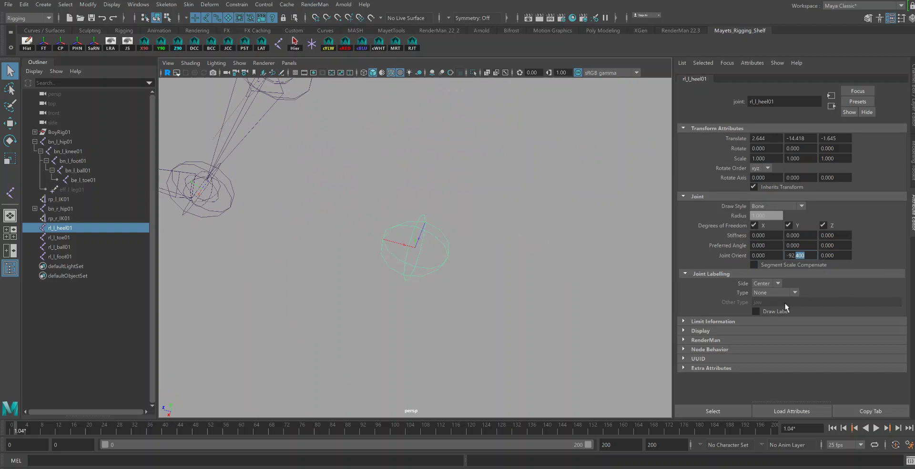
type("5")
key("Return")
right_click_drag(531, 276, 355, 212, "alt")
left_click_drag(355, 212, 452, 236, "alt")
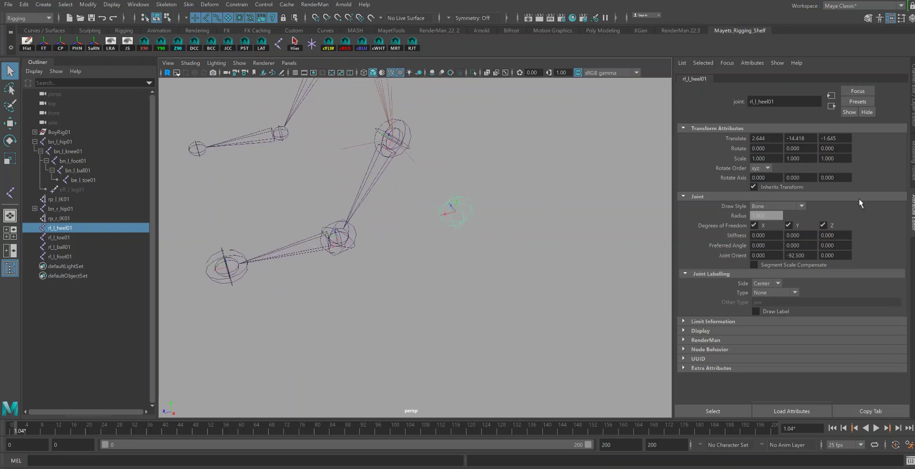
Step: Parent rl_l_foot01 under rl_l_ball01
left_click_drag(302, 262, 544, 238, "alt")
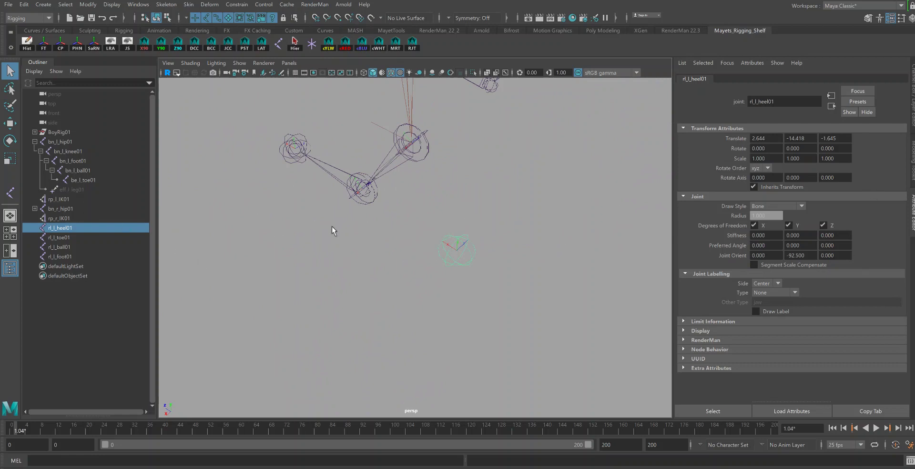
left_click_drag(332, 230, 366, 212, "alt")
left_click(418, 133)
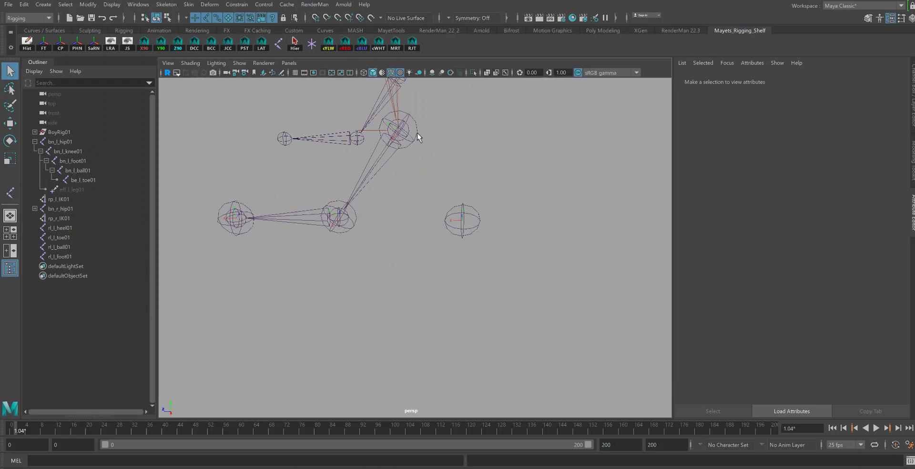
middle_click_drag(435, 198, 478, 213, "alt")
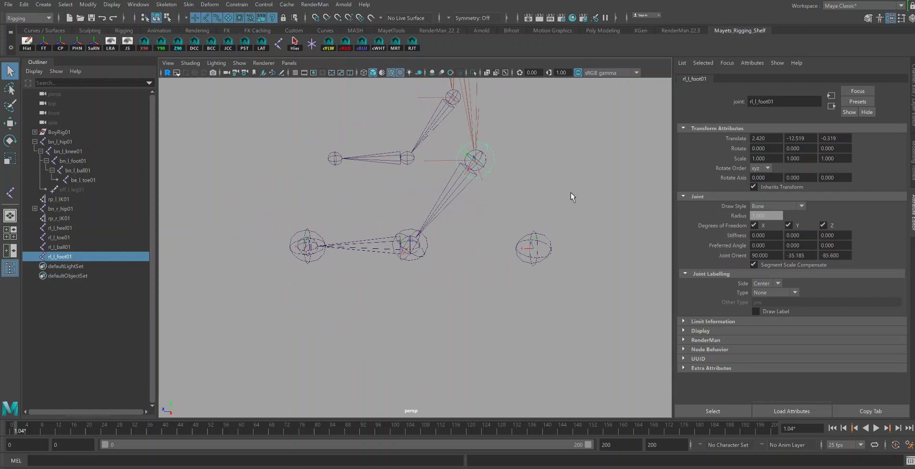
left_click(427, 253, "shift")
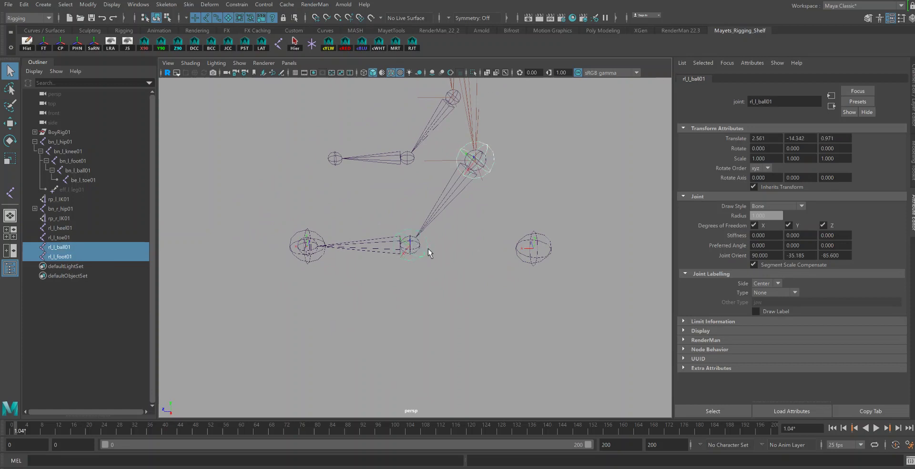
key("p")
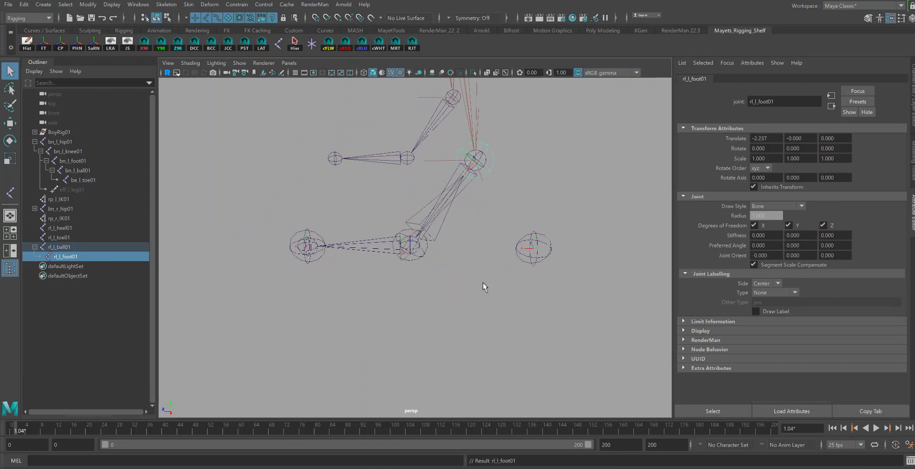
Step: Parent rl_l_ball01 under rl_l_toe01
left_click(412, 259)
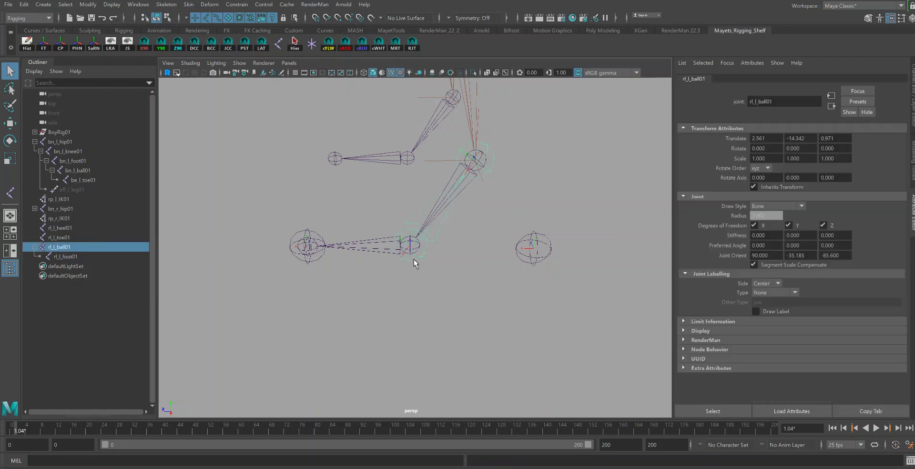
left_click(311, 261, "shift")
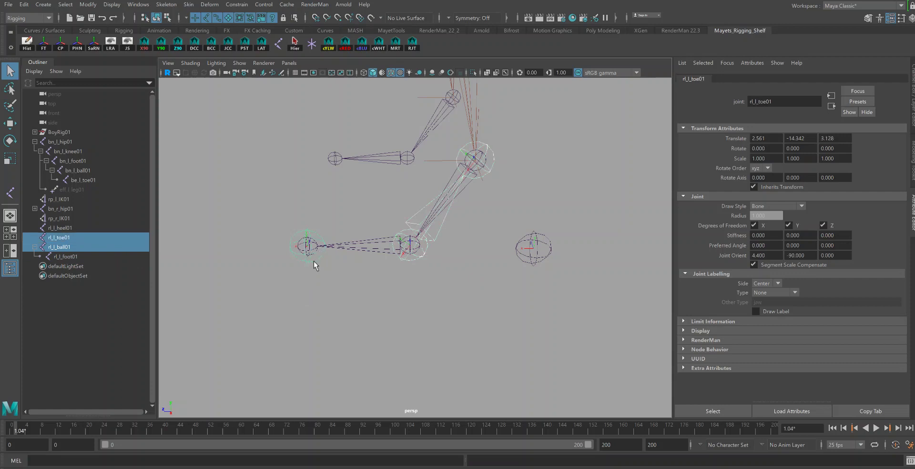
key("p")
Step: Parent rl_l_toe01 under rl_l_heel01
left_click(313, 261)
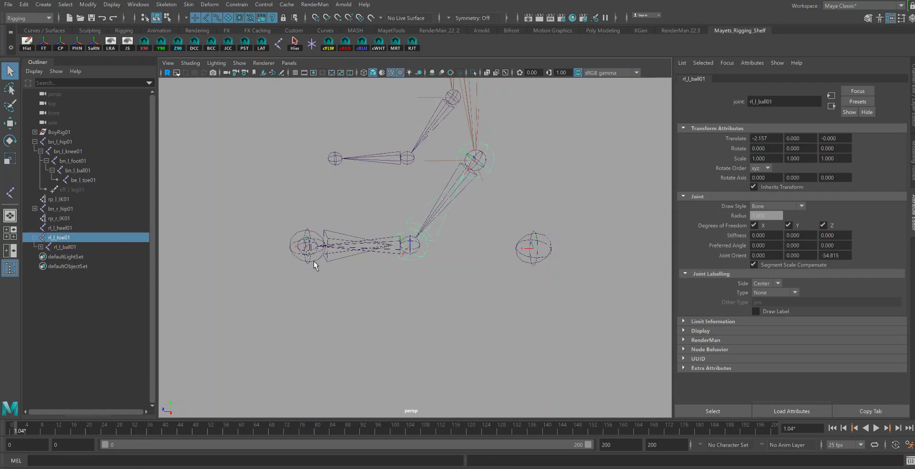
left_click(548, 261, "shift")
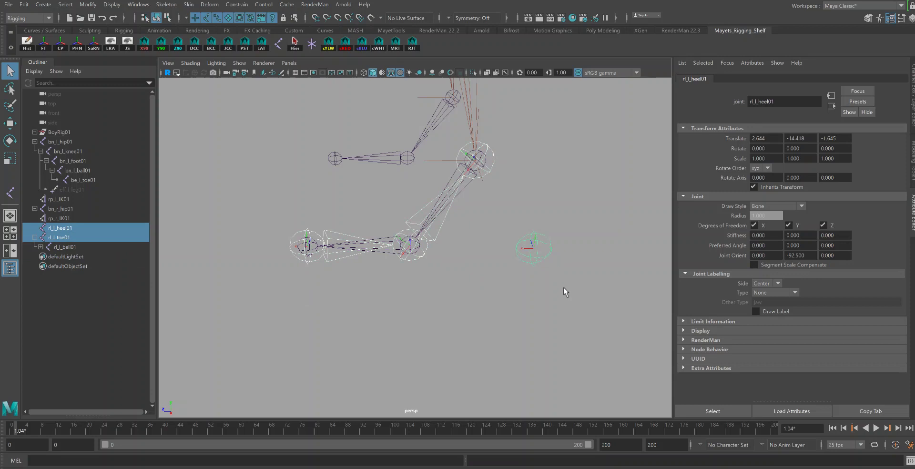
key("p")
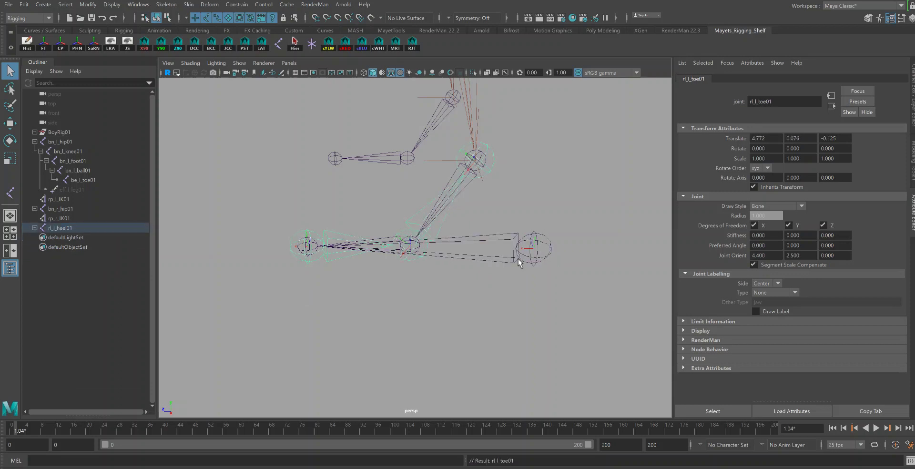
Step: Save the scene, accepting the student version notice
left_click_drag(519, 259, 480, 275, "alt")
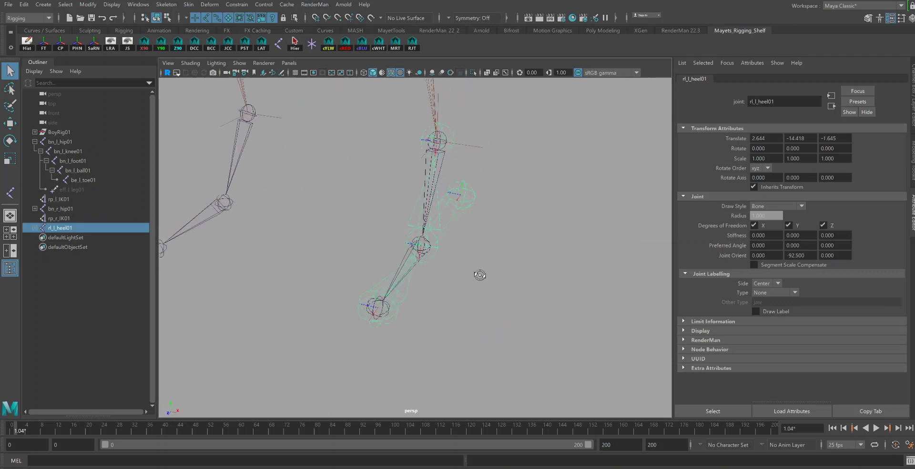
key("ctrl+s")
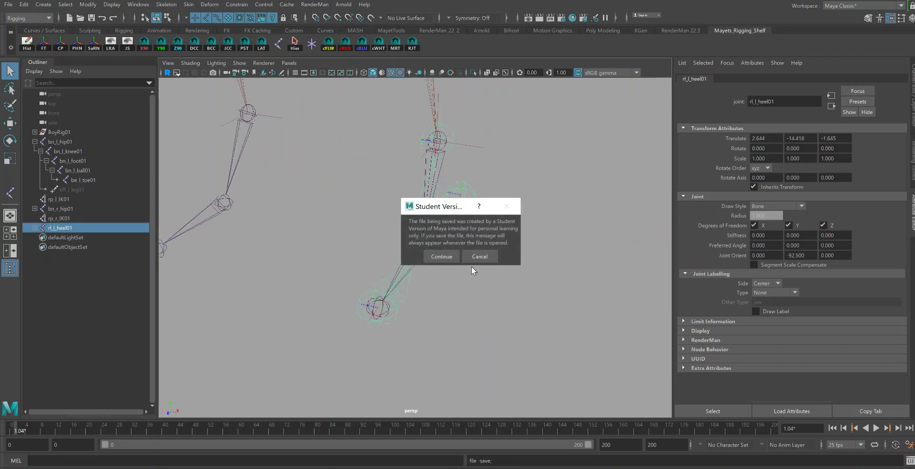
left_click(439, 256)
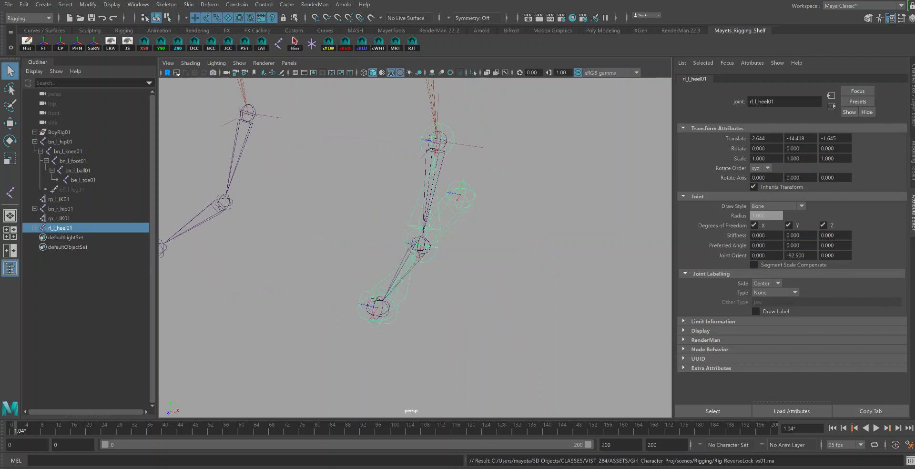
Step: Select the whole rl_l_heel01 joint hierarchy, hide its local rotation axes and clear the selection
left_click_drag(511, 224, 525, 239, "alt")
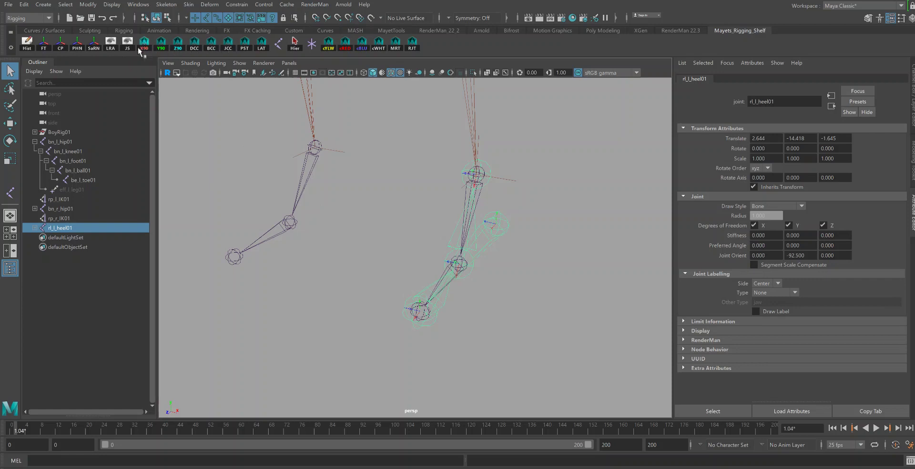
left_click(295, 44)
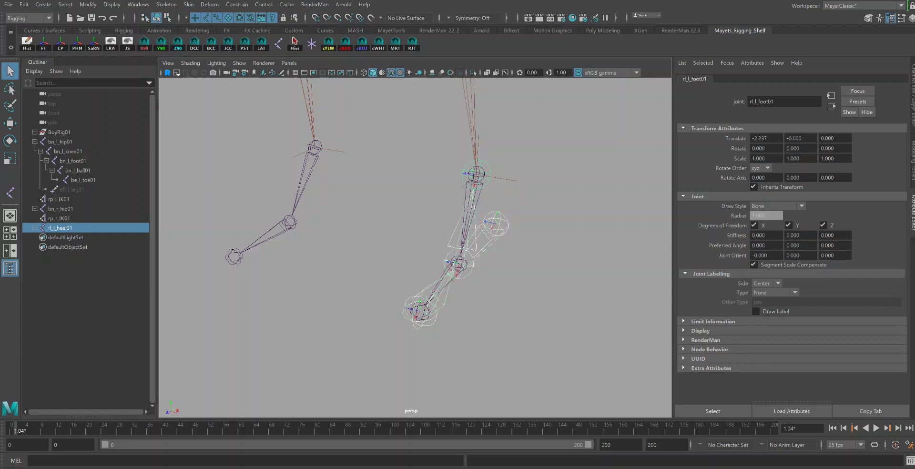
left_click(166, 5)
mouse_move(65, 4)
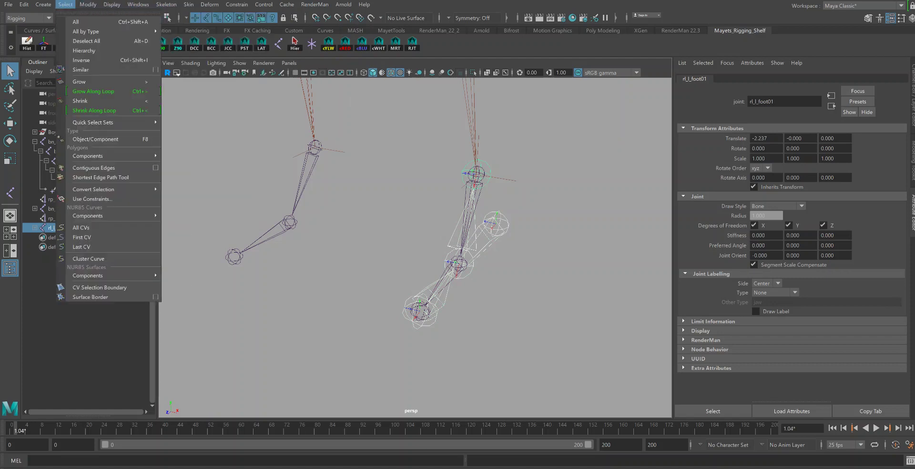
left_click(195, 99)
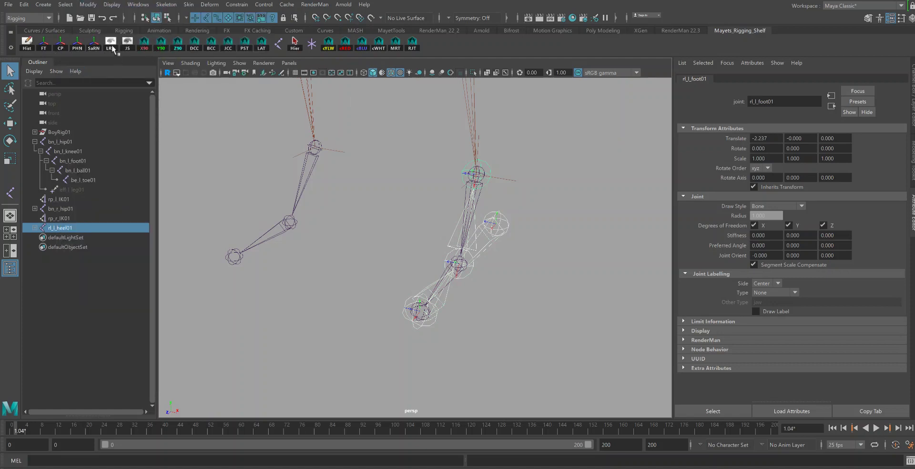
left_click(517, 254)
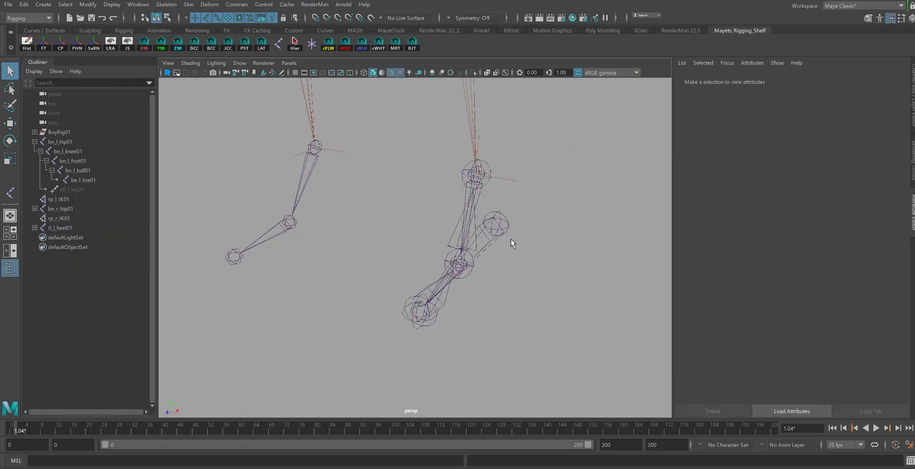
Step: Mirror the rl_l_heel01 joint chain across YZ with the Behavior function, replacing _l_ with _r_ in the joint names
left_click(504, 229)
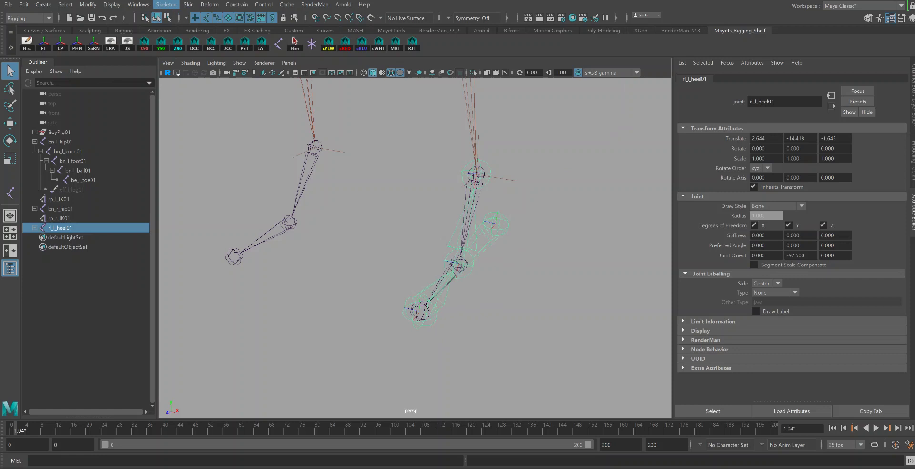
left_click(169, 6)
left_click(259, 49)
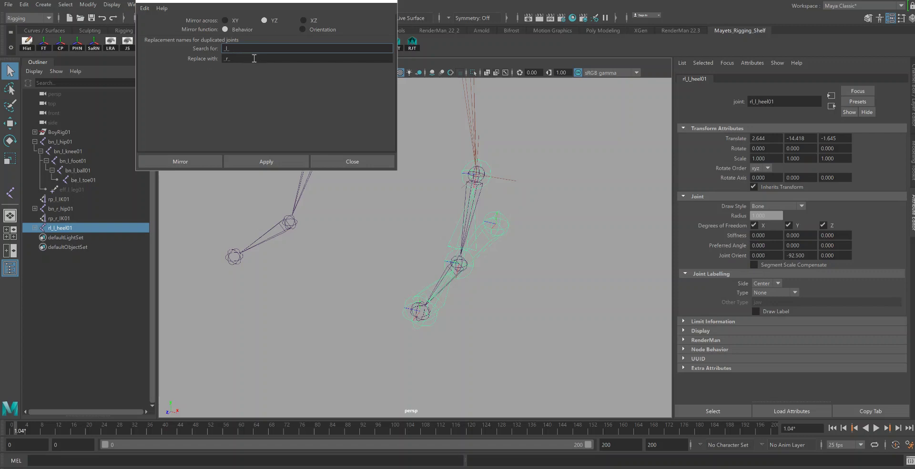
left_click(199, 161)
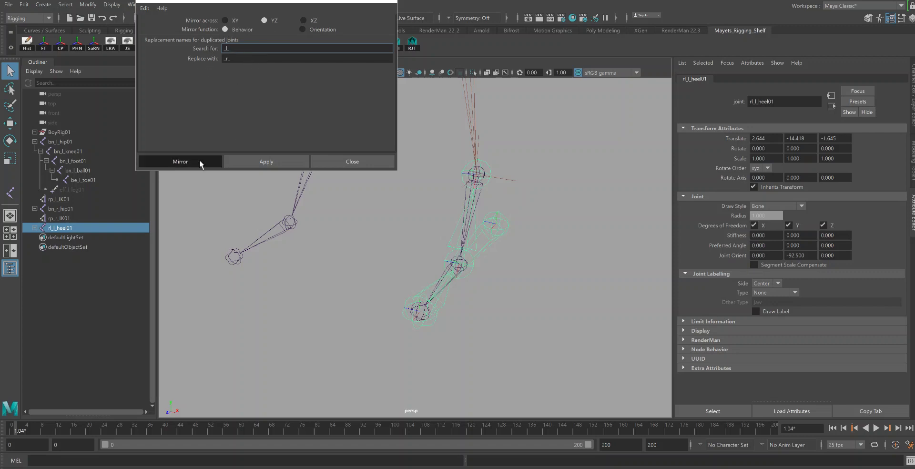
mouse_move(358, 206)
left_mouse_down("alt")
mouse_move(388, 204)
mouse_move(363, 205)
left_mouse_up("alt")
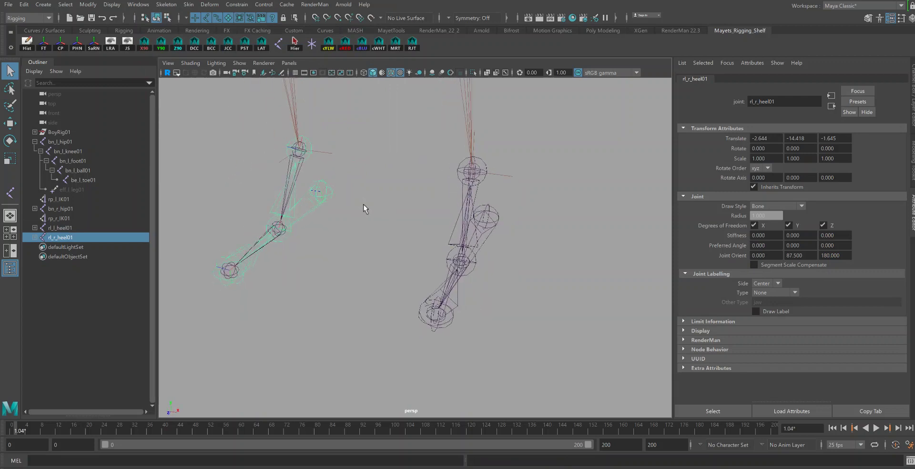